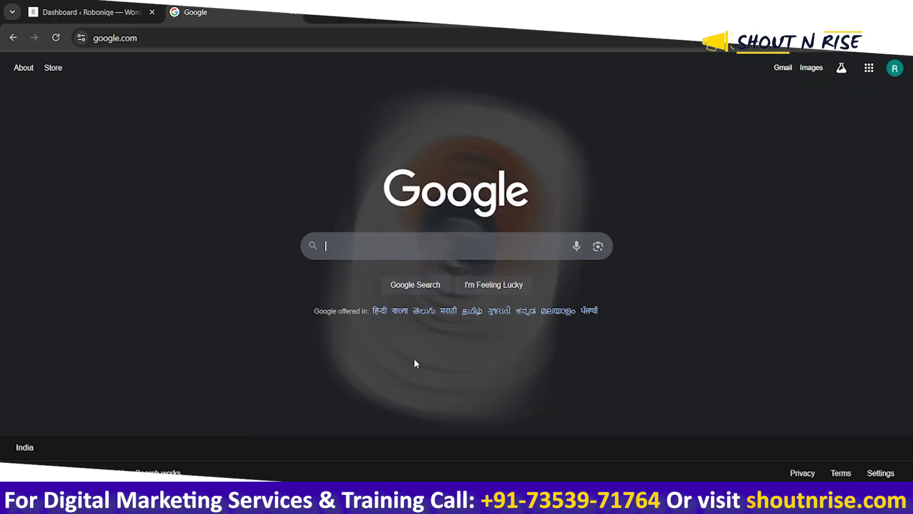
# Search Google for "google forms" and open the Google Forms: Online Form Creator result
pyautogui.click(80, 12)
pyautogui.click(181, 10)
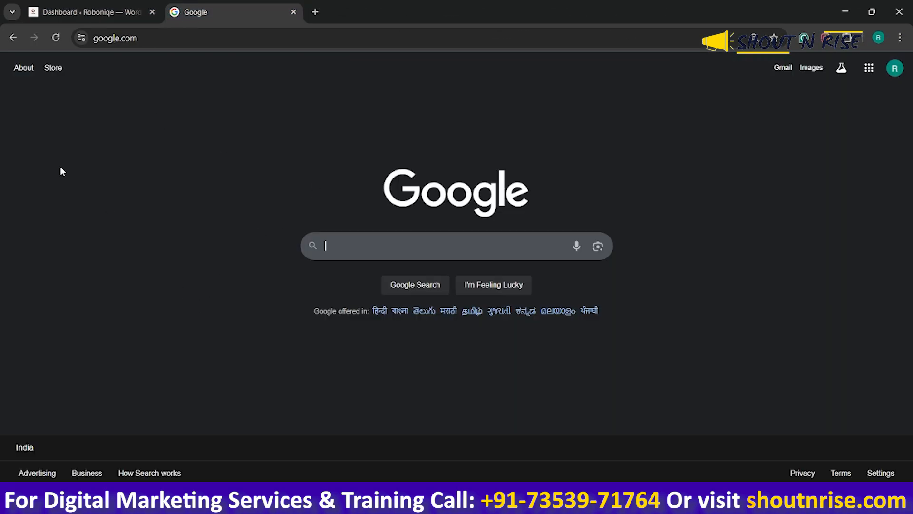
pyautogui.click(394, 254)
pyautogui.write('googl')
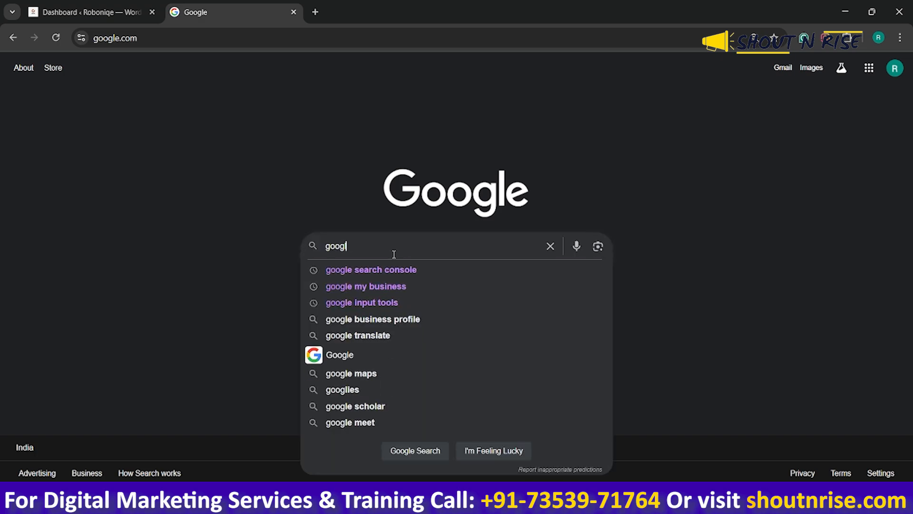
pyautogui.write('e forms')
pyautogui.press('Return')
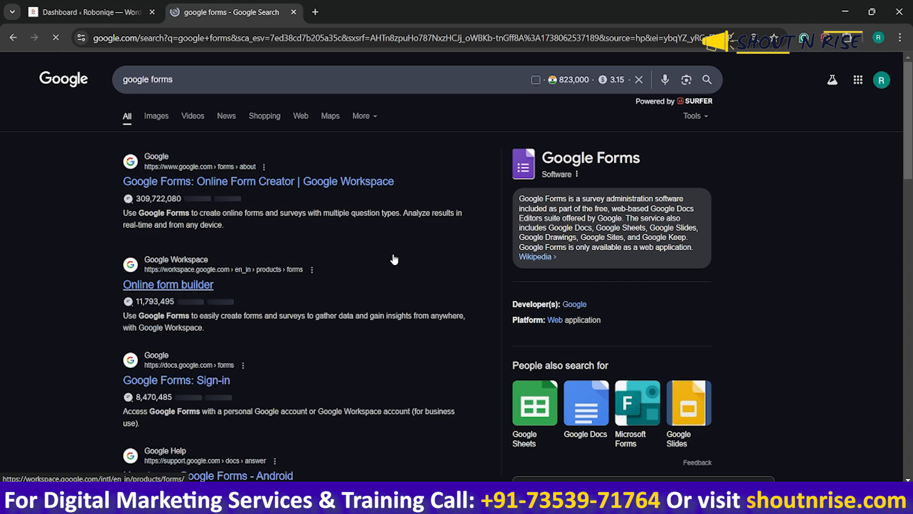
pyautogui.click(250, 188)
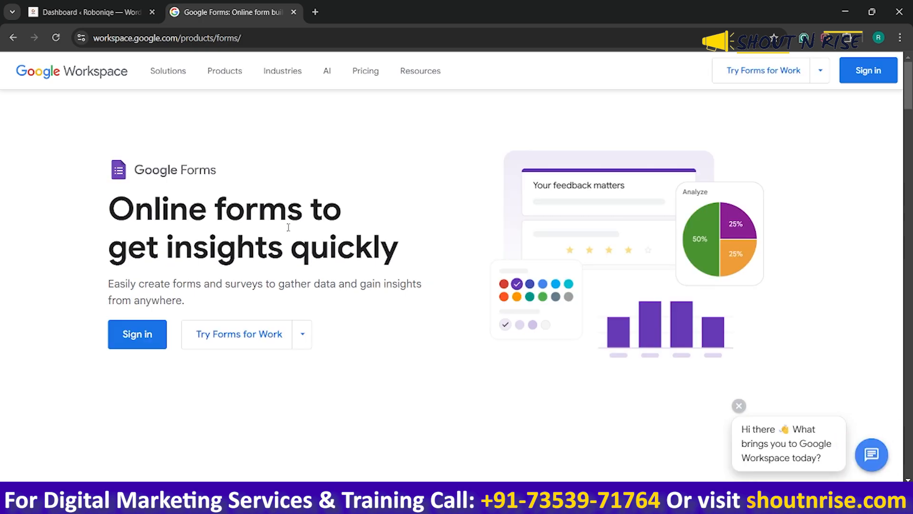
# Go from the Google Workspace product page to the signed-in Google Forms home page
pyautogui.click(868, 70)
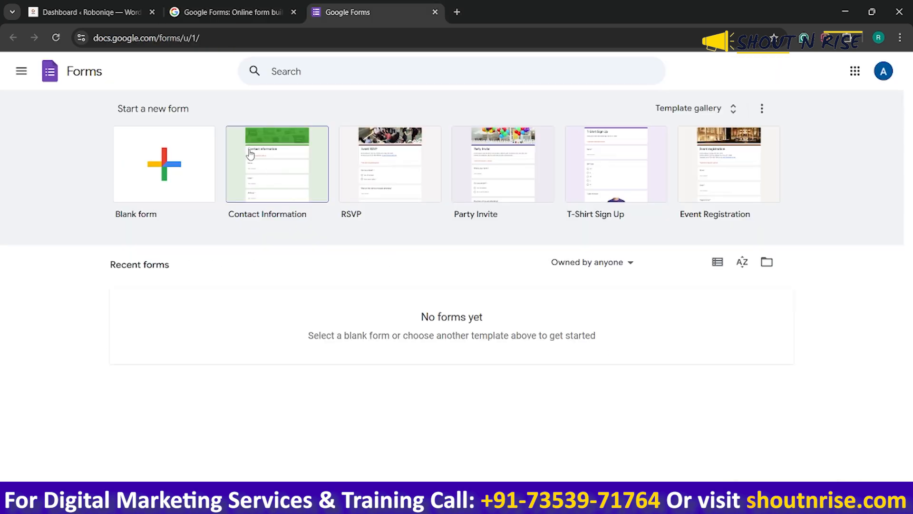
pyautogui.click(240, 11)
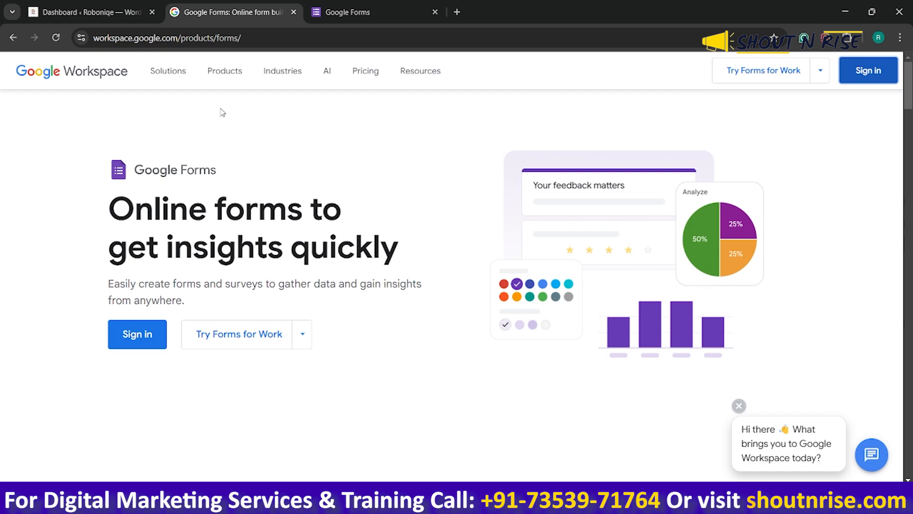
pyautogui.click(360, 11)
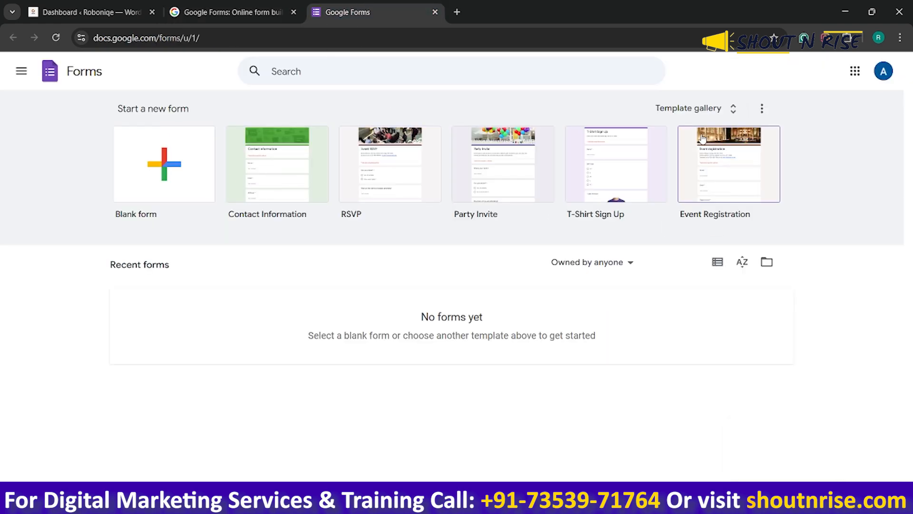
# Browse the full template gallery and create a form from the Contact Information template
pyautogui.click(705, 109)
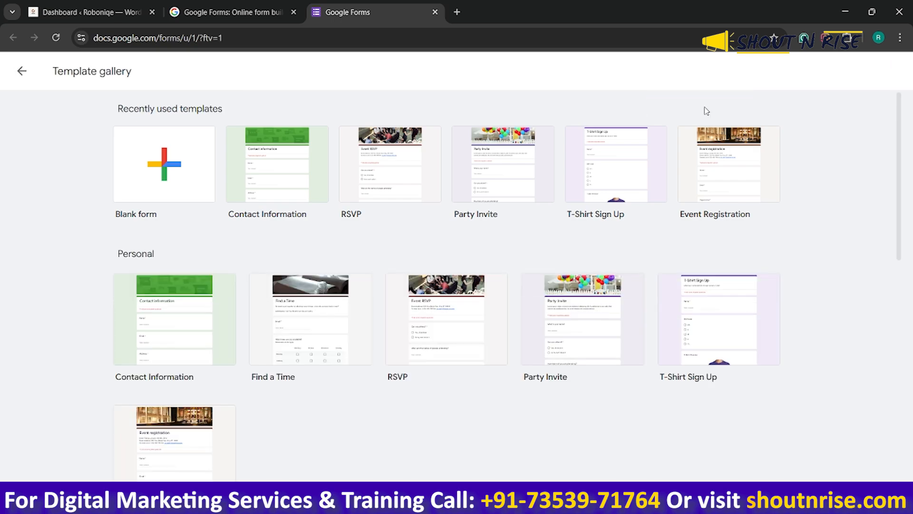
pyautogui.scroll(-6, 557, 342)
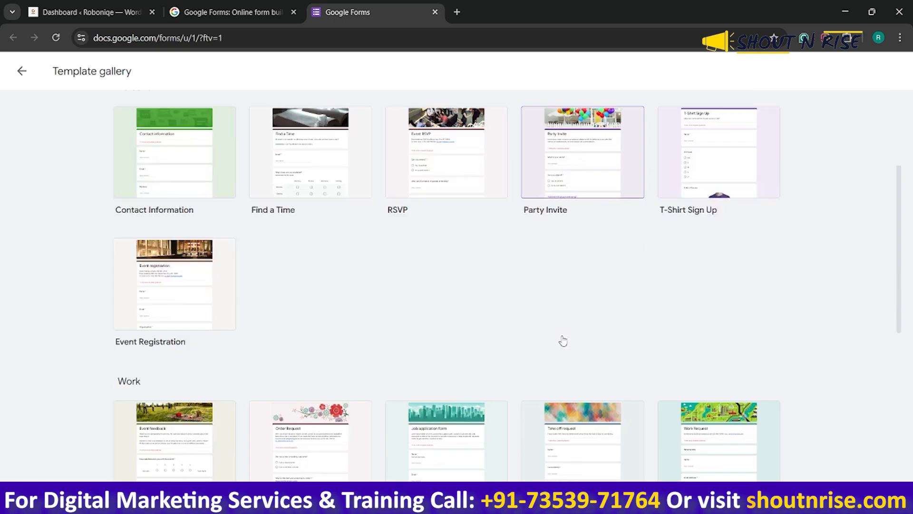
pyautogui.scroll(-4, 545, 353)
pyautogui.scroll(10, 545, 353)
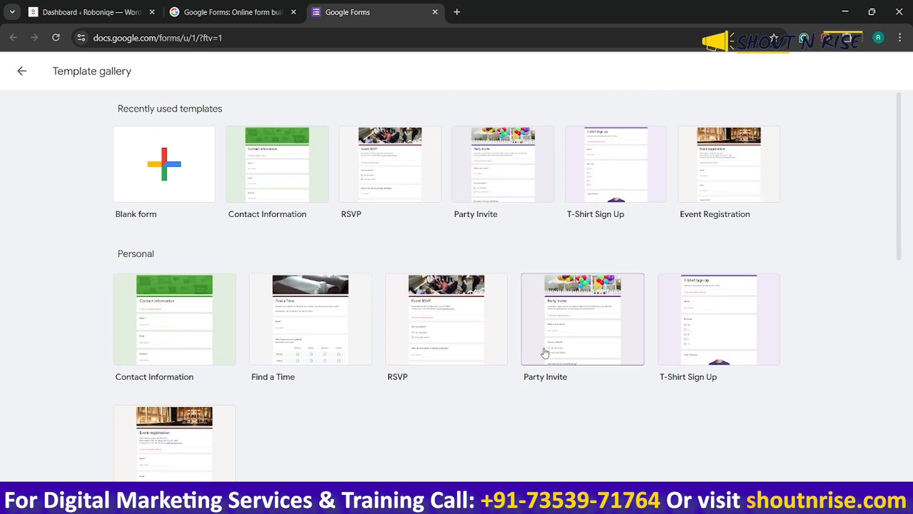
pyautogui.scroll(-3, 516, 342)
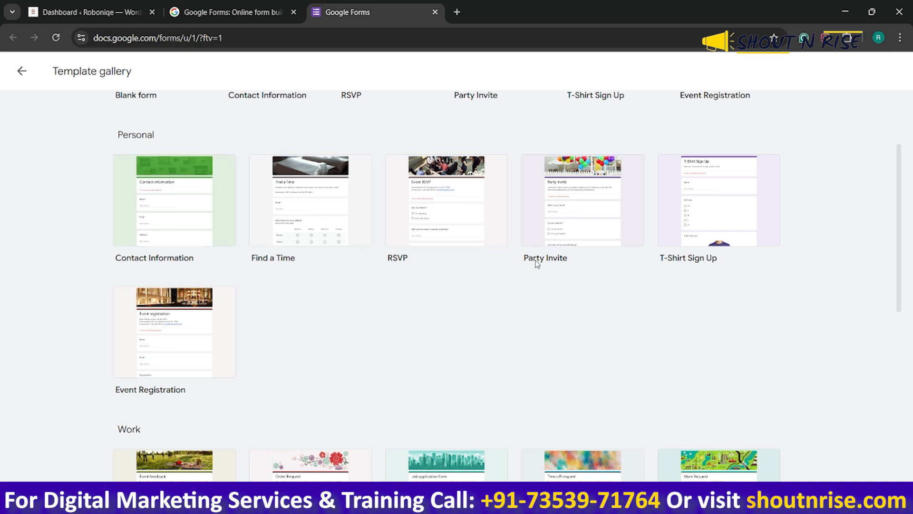
pyautogui.scroll(-4, 613, 286)
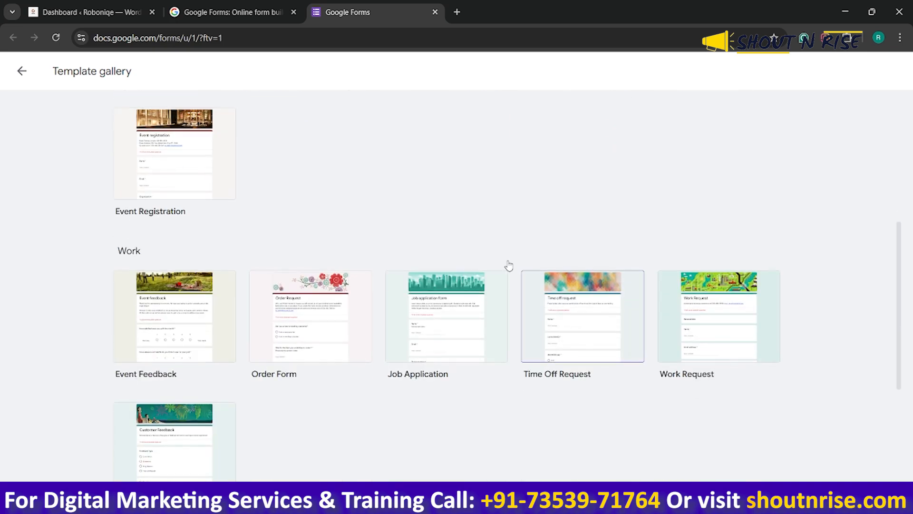
pyautogui.scroll(-3, 180, 185)
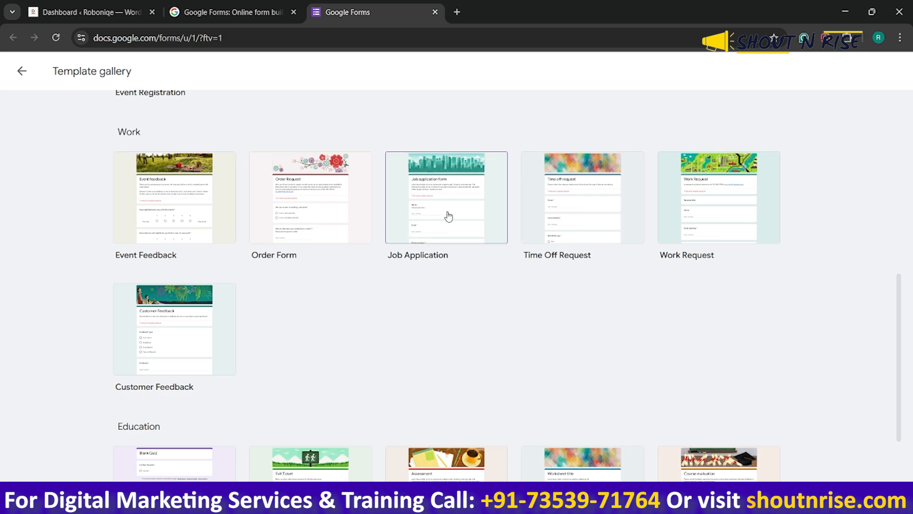
pyautogui.scroll(-2, 526, 226)
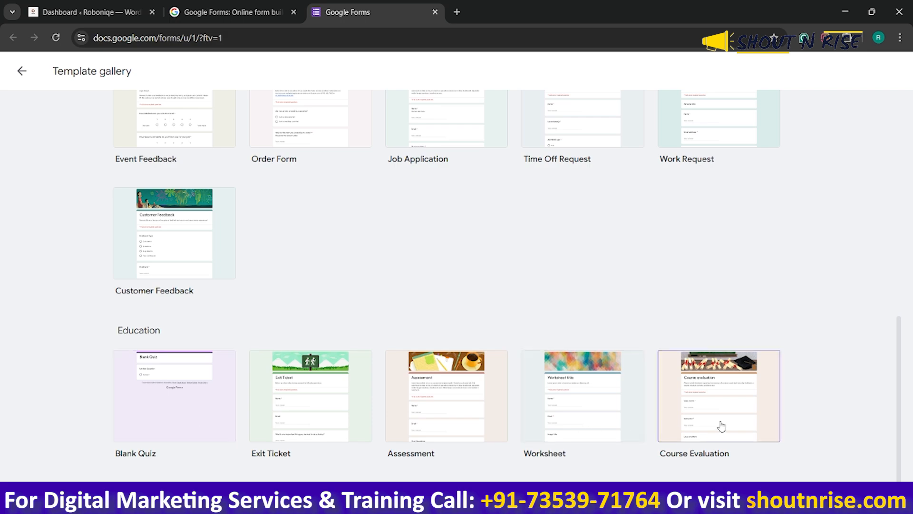
pyautogui.scroll(10, 419, 415)
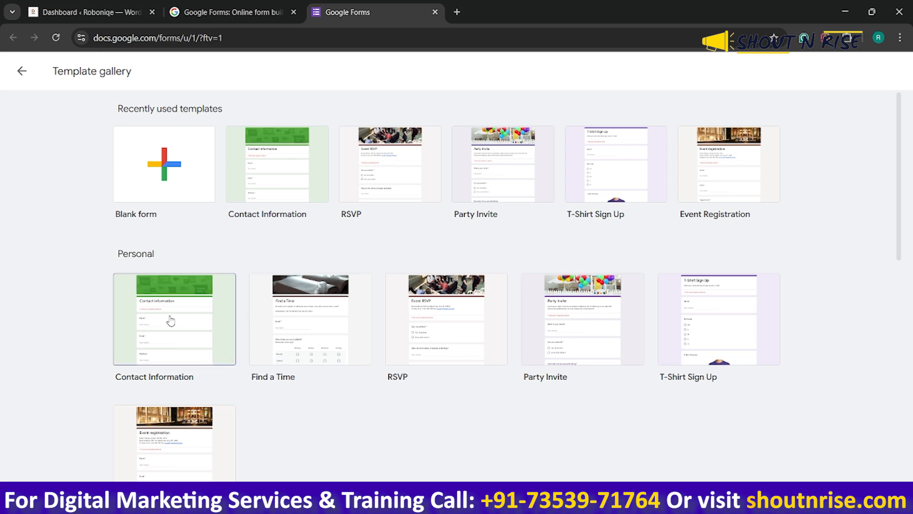
pyautogui.click(462, 276)
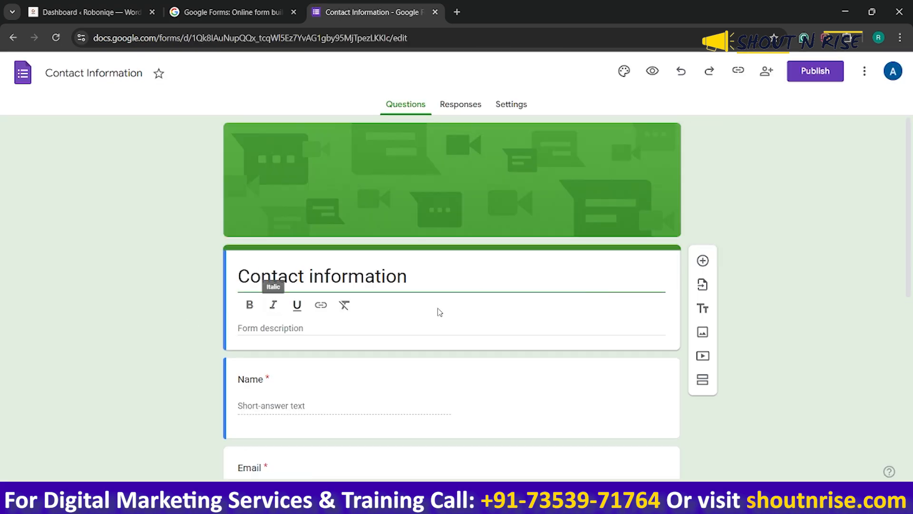
# Look over the template's questions and decline the tour of the new Google Forms
pyautogui.scroll(-4, 494, 357)
pyautogui.scroll(-2, 493, 357)
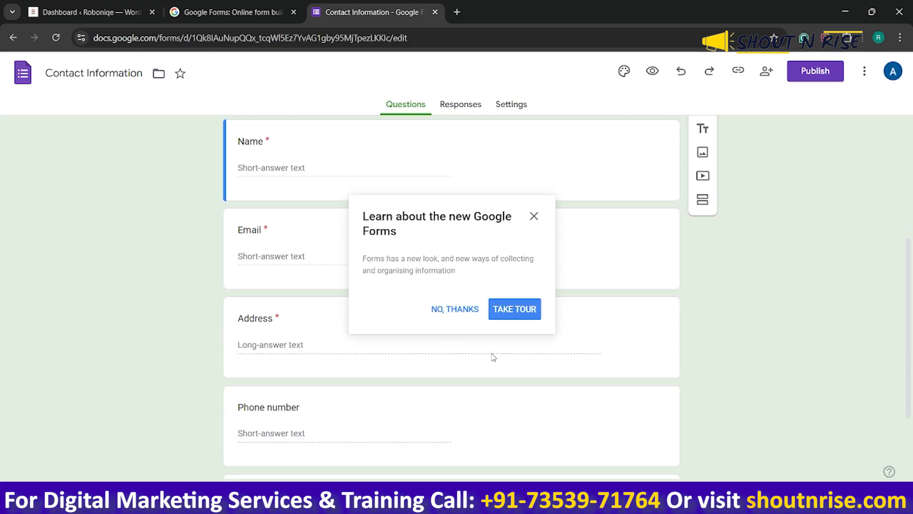
pyautogui.click(464, 307)
# Change the form's heading to "Contact Us"
pyautogui.scroll(4, 346, 300)
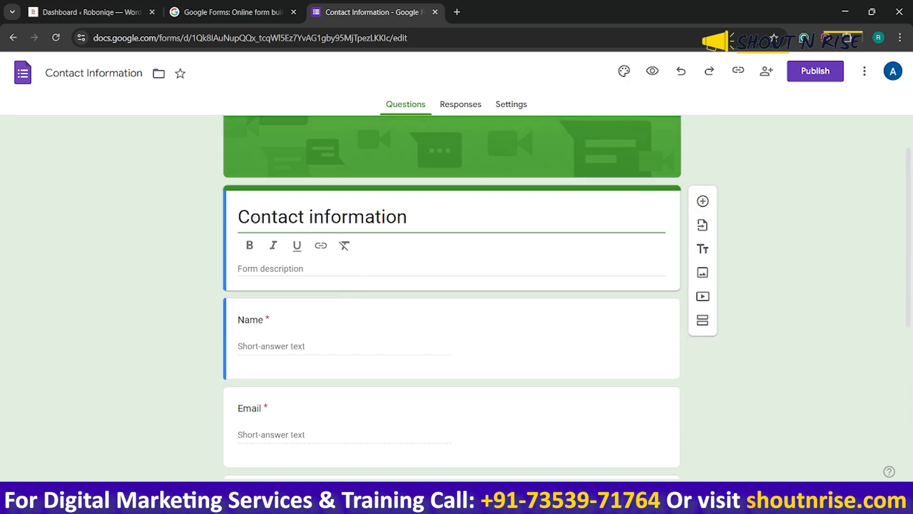
pyautogui.moveTo(239, 216); pyautogui.dragTo(409, 222)
pyautogui.press('BackSpace')
pyautogui.write('Contact Information')
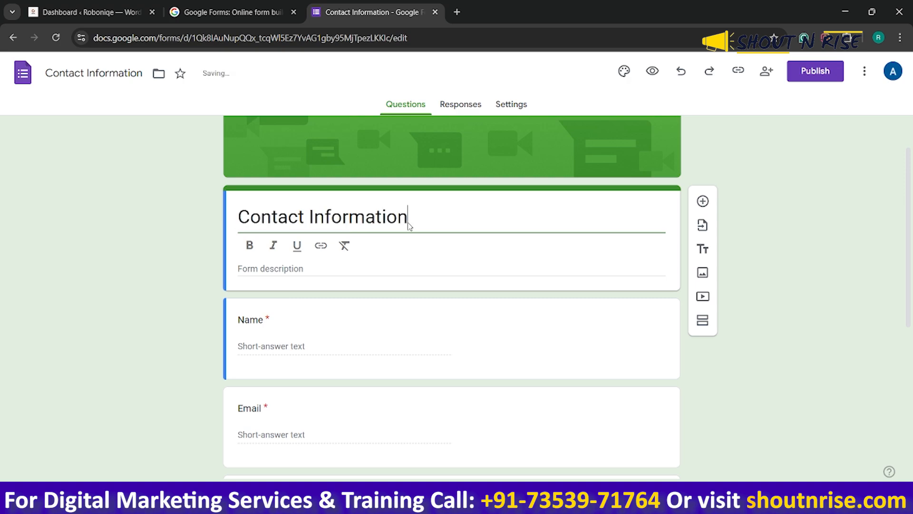
pyautogui.write('Co')
pyautogui.press('BackSpace')
pyautogui.press('BackSpace')
pyautogui.press('BackSpace')
pyautogui.press('BackSpace')
pyautogui.press('BackSpace')
pyautogui.press('BackSpace')
pyautogui.press('BackSpace')
pyautogui.press('BackSpace')
pyautogui.press('BackSpace')
pyautogui.press('BackSpace')
pyautogui.press('BackSpace')
pyautogui.press('BackSpace')
pyautogui.press('BackSpace')
pyautogui.write('Us')
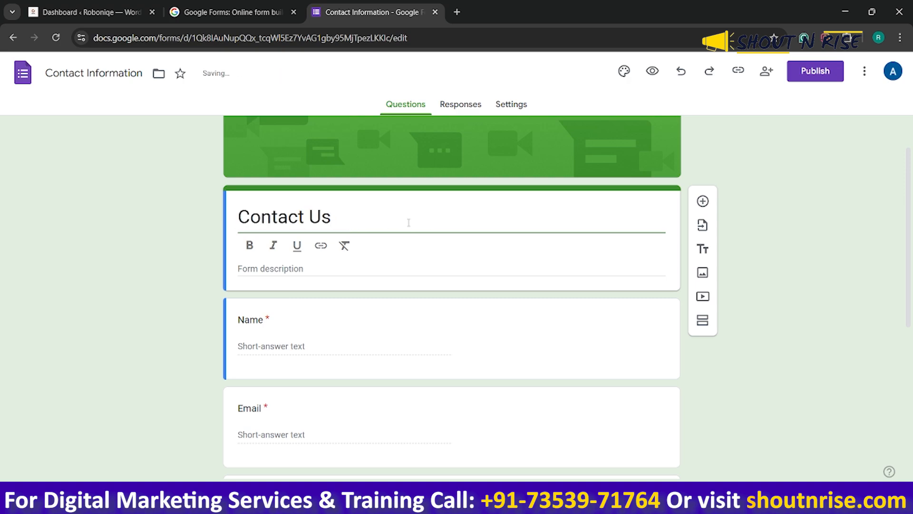
# Review the form's questions and delete the Address question
pyautogui.scroll(-1, 388, 276)
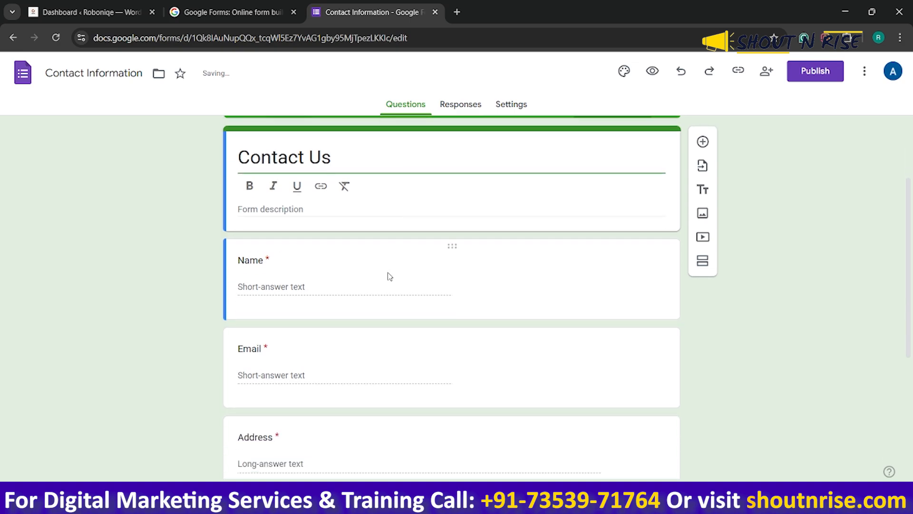
pyautogui.click(301, 278)
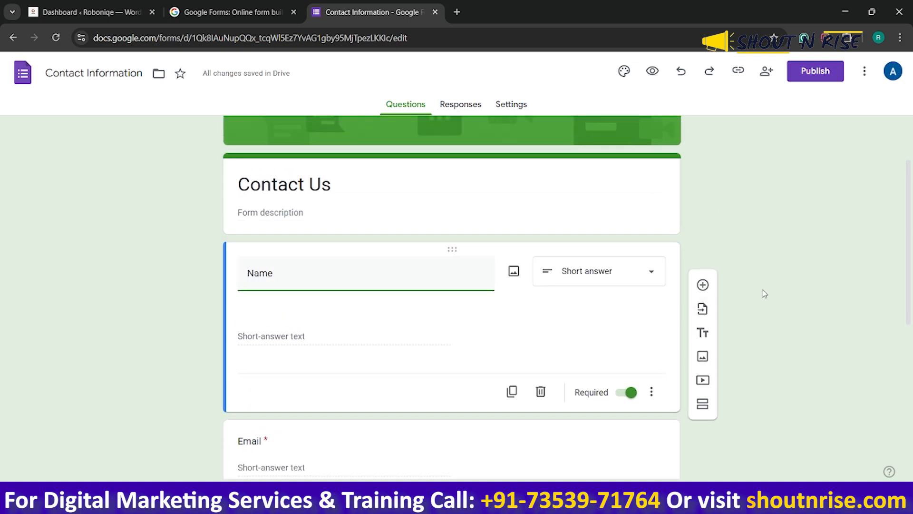
pyautogui.scroll(-5, 764, 292)
pyautogui.scroll(-1, 480, 330)
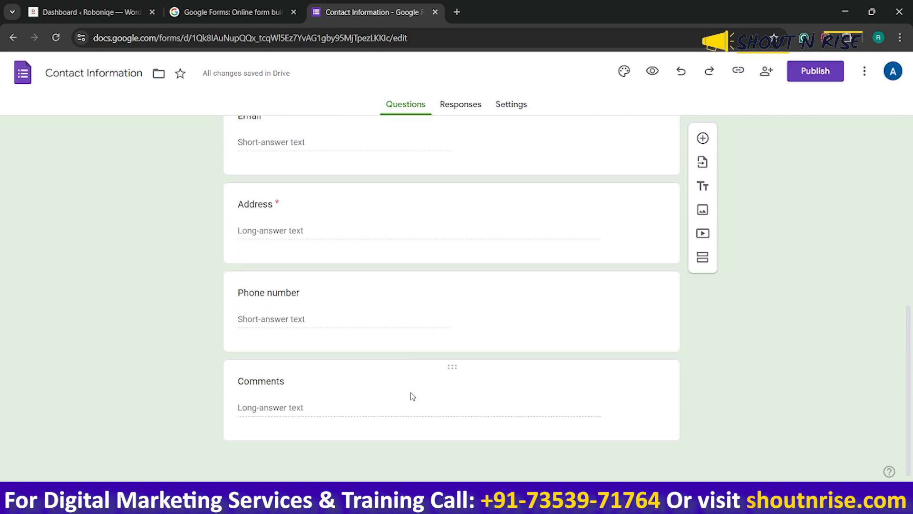
pyautogui.scroll(1, 322, 315)
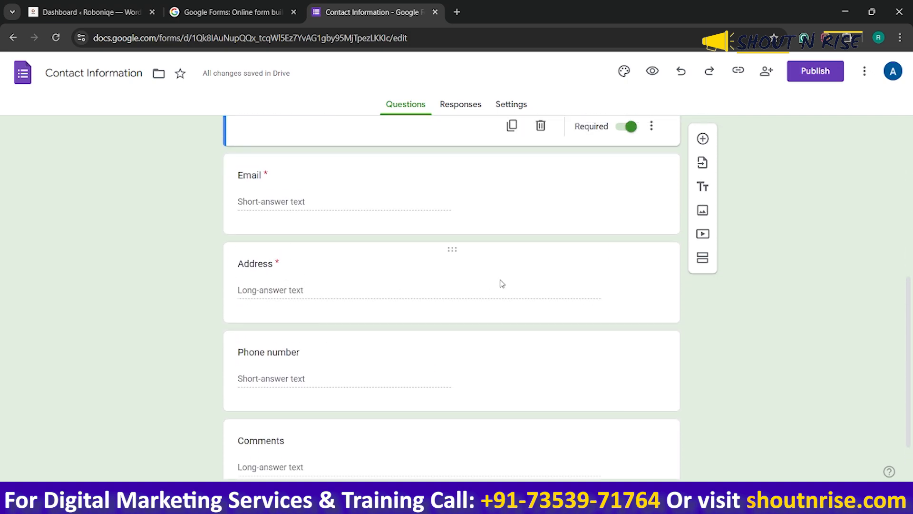
pyautogui.click(449, 253)
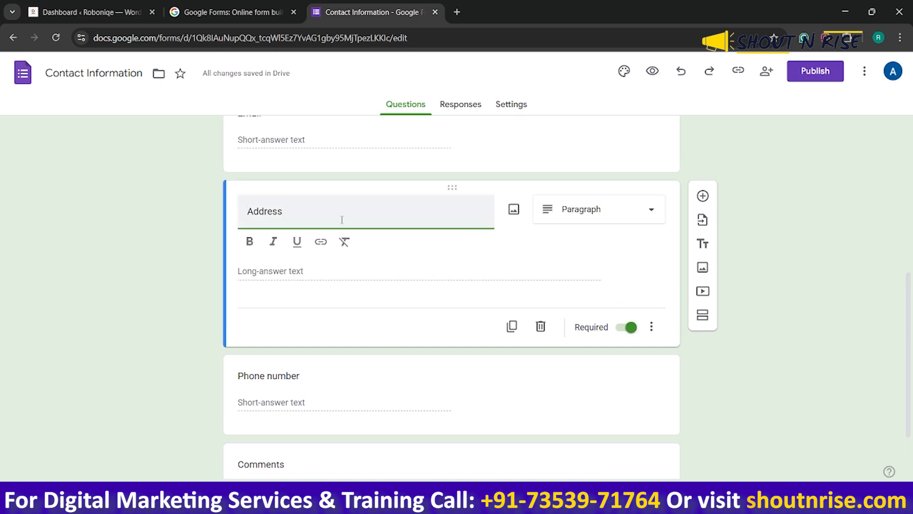
pyautogui.click(541, 328)
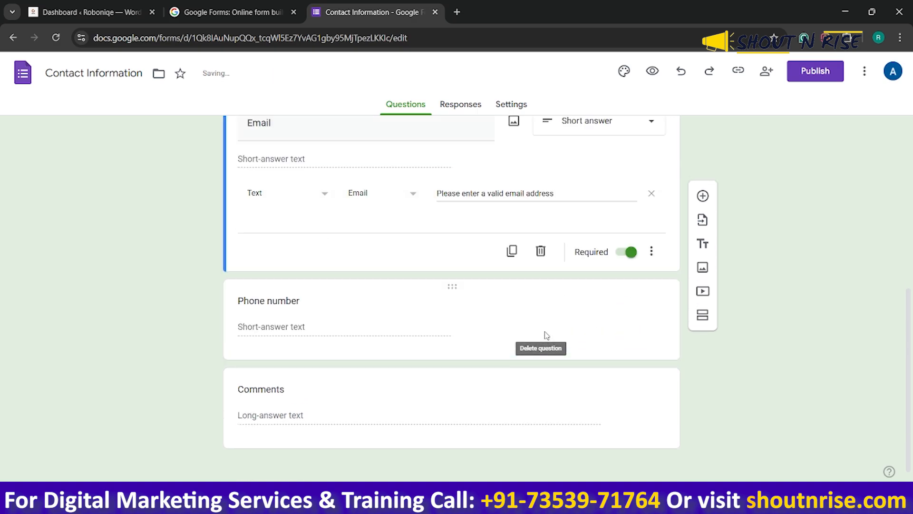
# Delete the Phone number question from the form
pyautogui.scroll(2, 393, 289)
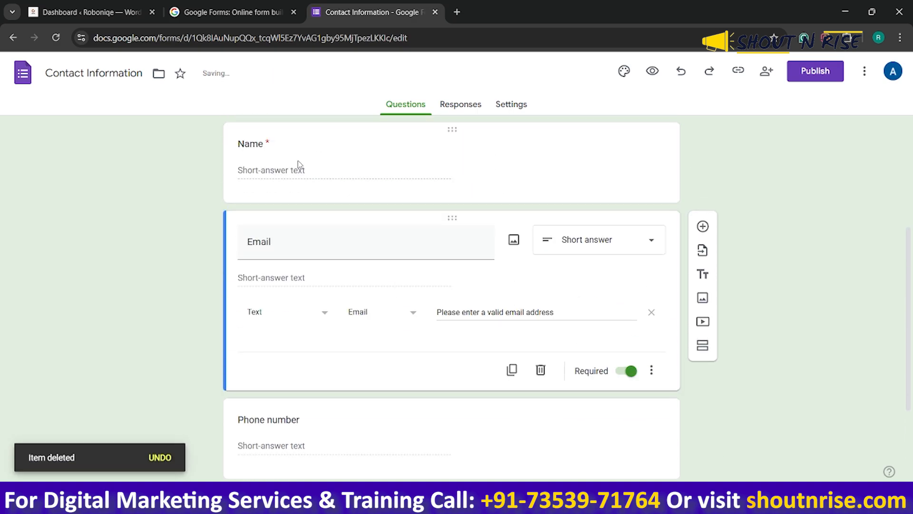
pyautogui.scroll(-2, 307, 274)
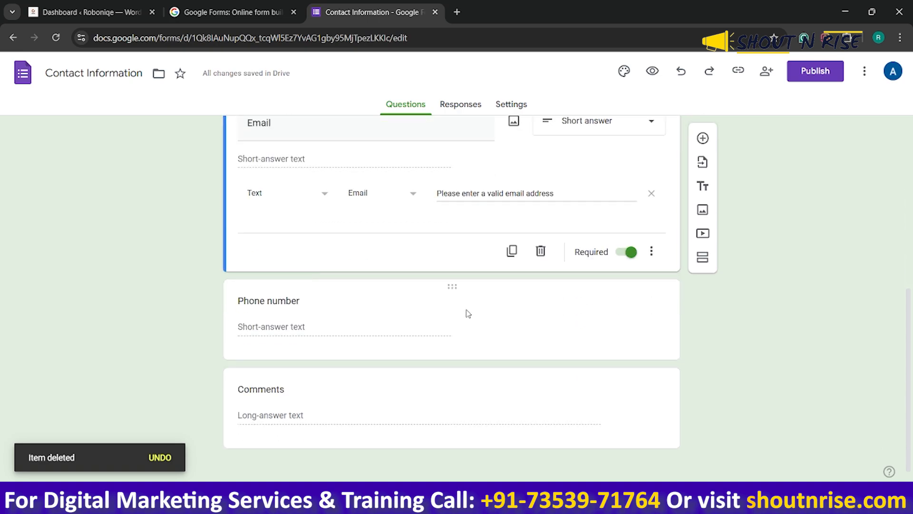
pyautogui.click(454, 286)
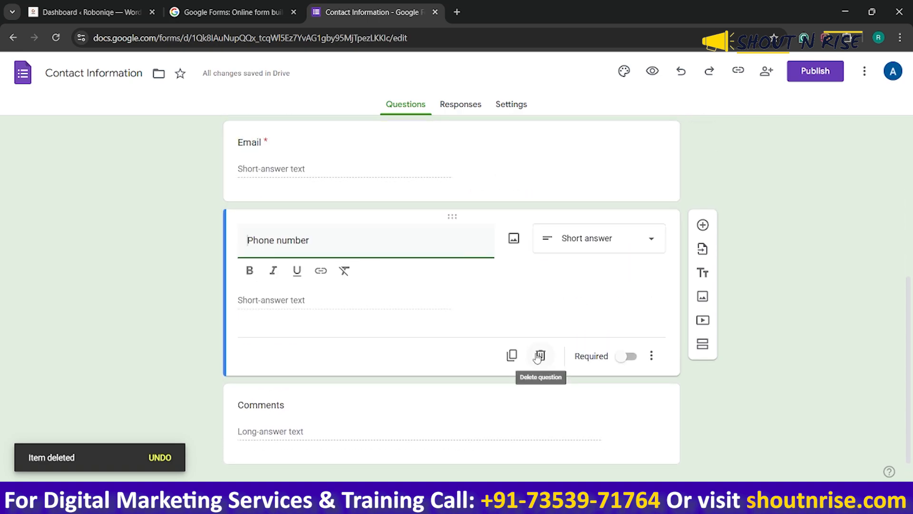
pyautogui.click(540, 356)
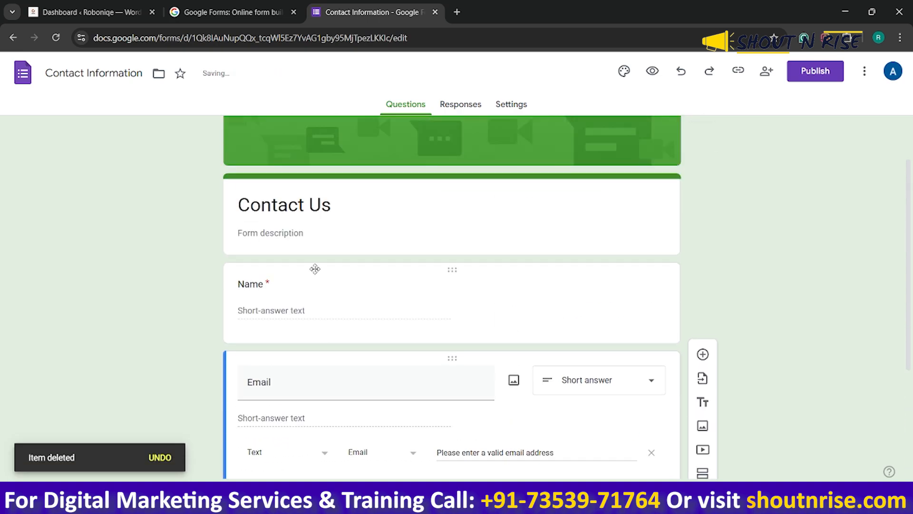
# Examine the answer types available for the Comments question without changing its type
pyautogui.click(324, 403)
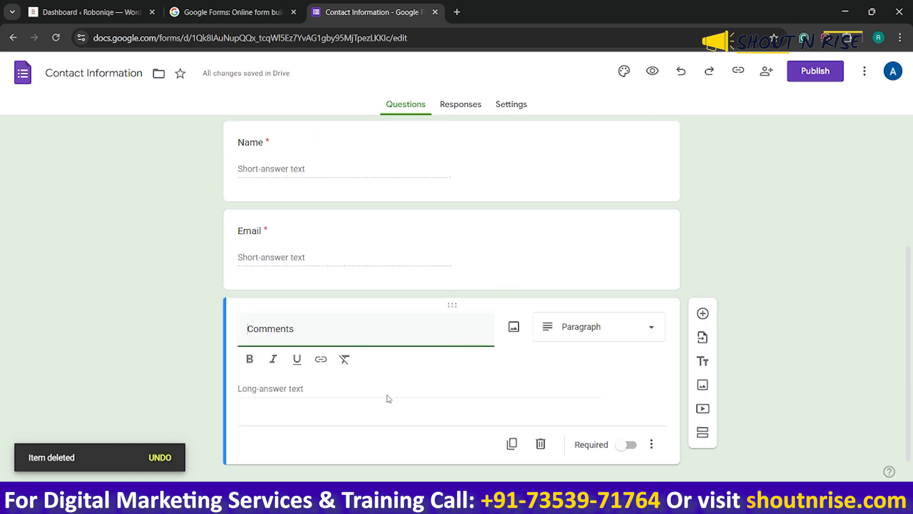
pyautogui.click(596, 340)
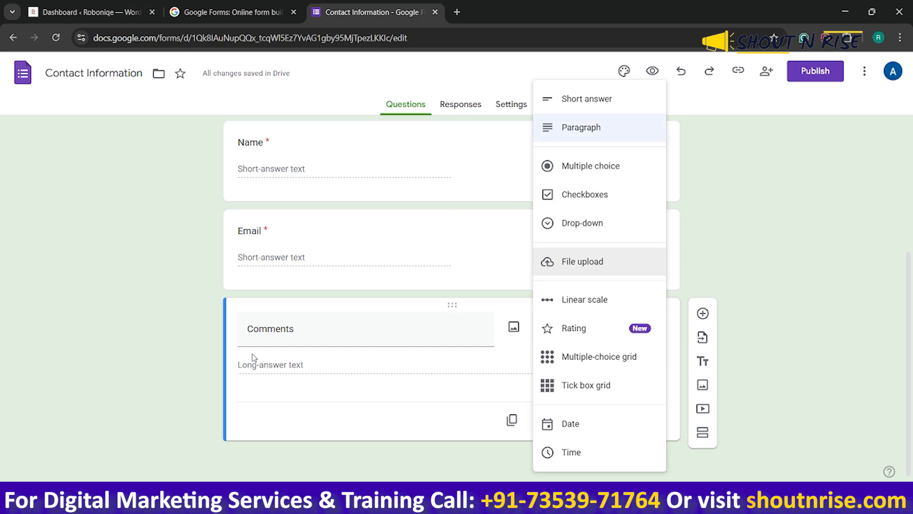
pyautogui.click(151, 357)
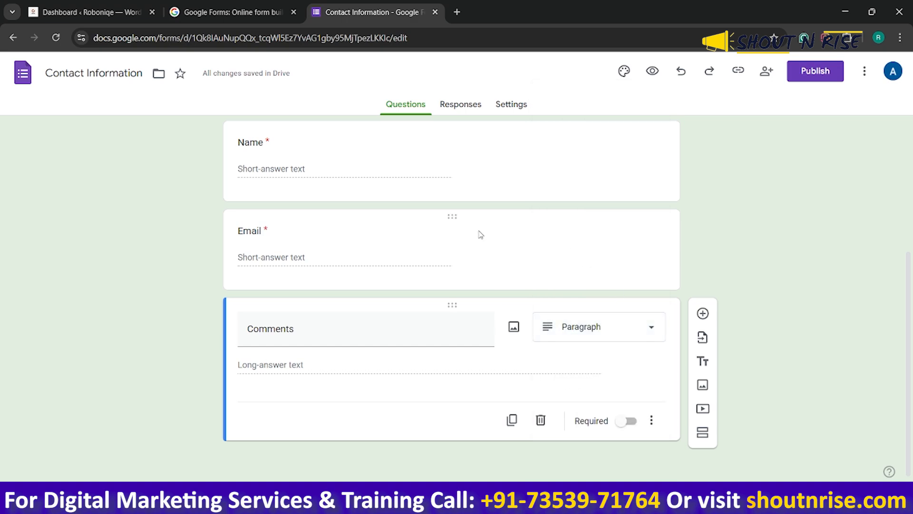
# Add a multiple-choice question titled "Who Are You" below the Comments question
pyautogui.click(703, 314)
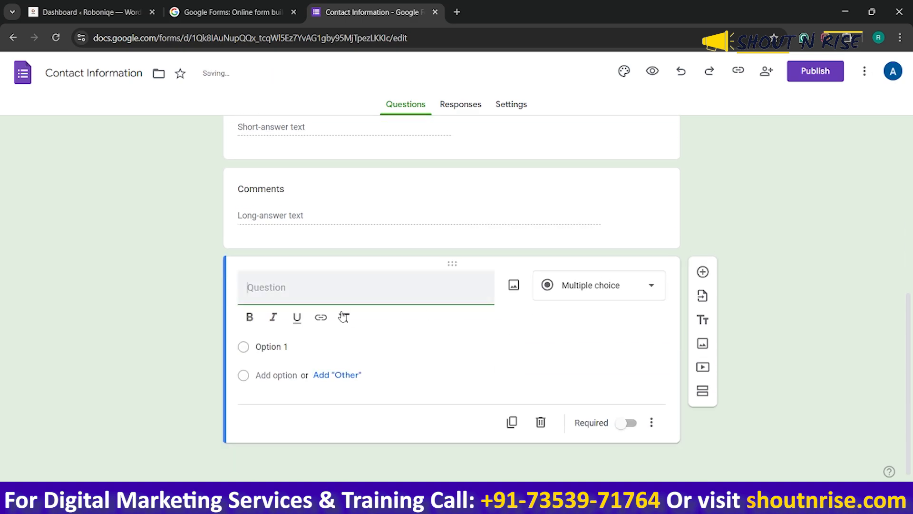
pyautogui.click(598, 292)
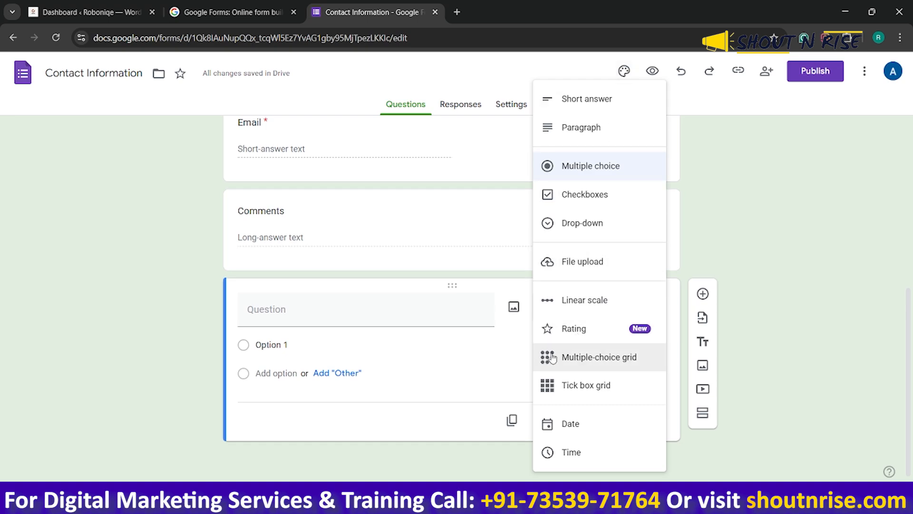
pyautogui.click(601, 166)
pyautogui.click(374, 313)
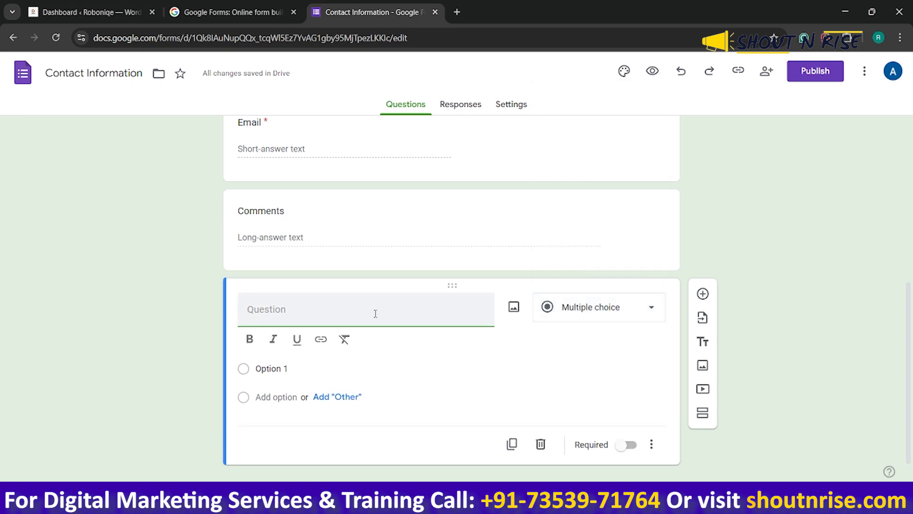
pyautogui.write('Who Are You')
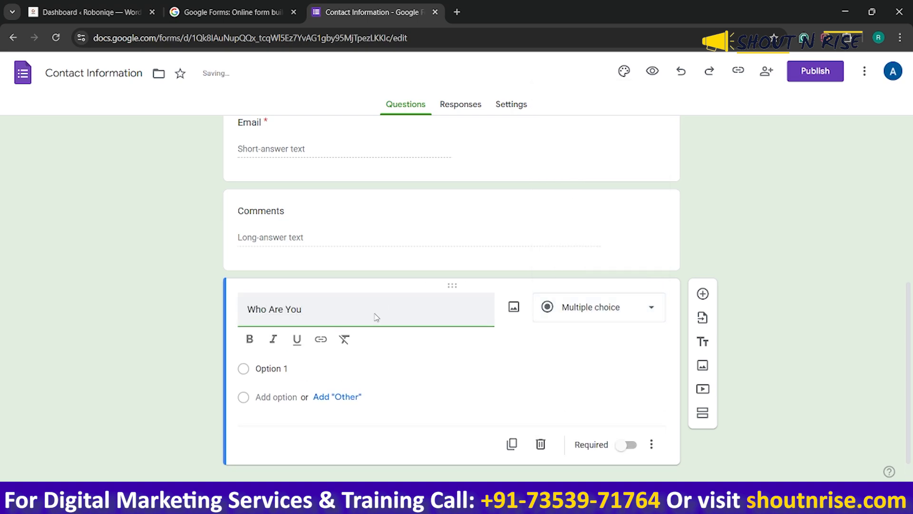
pyautogui.click(624, 312)
pyautogui.click(584, 171)
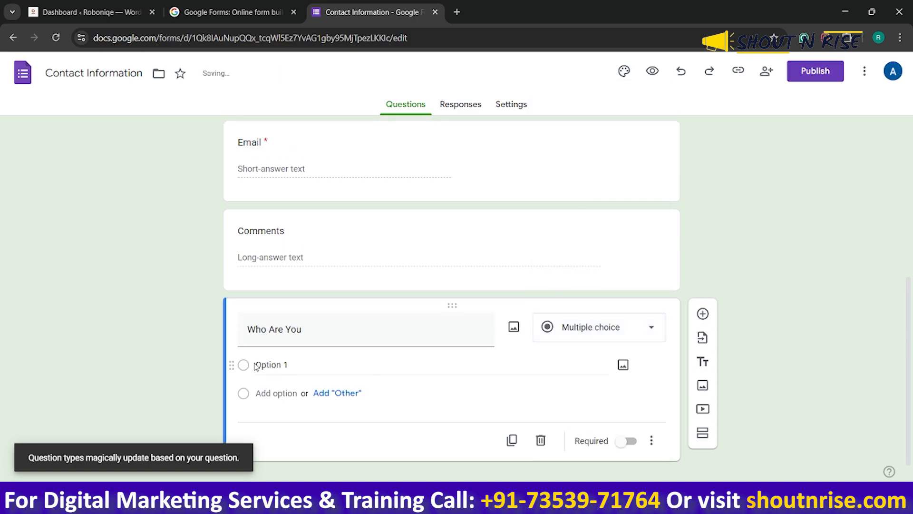
# Give the Who Are You question the answer options Business, Freelancer and Blogger
pyautogui.click(256, 365)
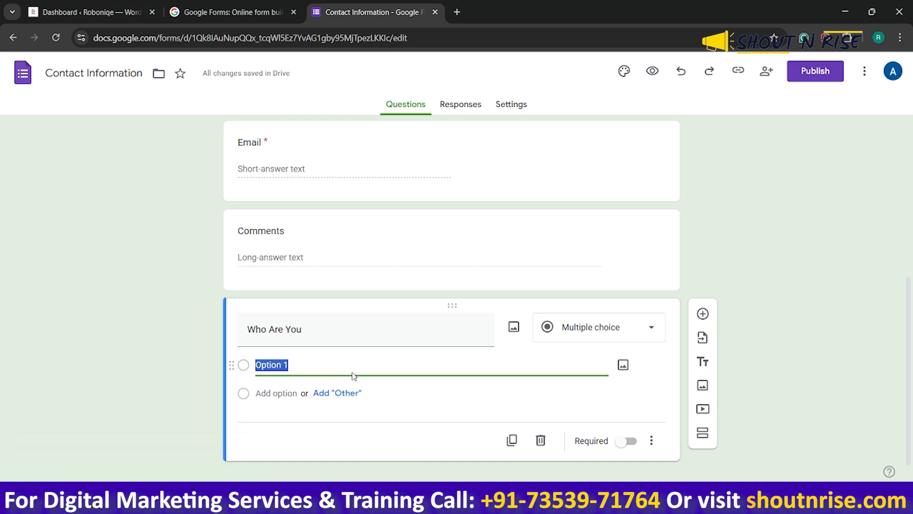
pyautogui.write('Buse')
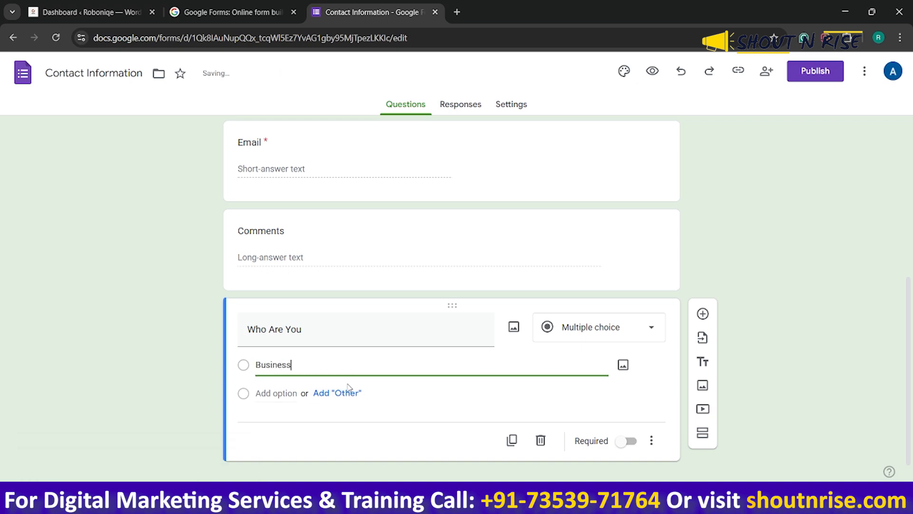
pyautogui.click(289, 393)
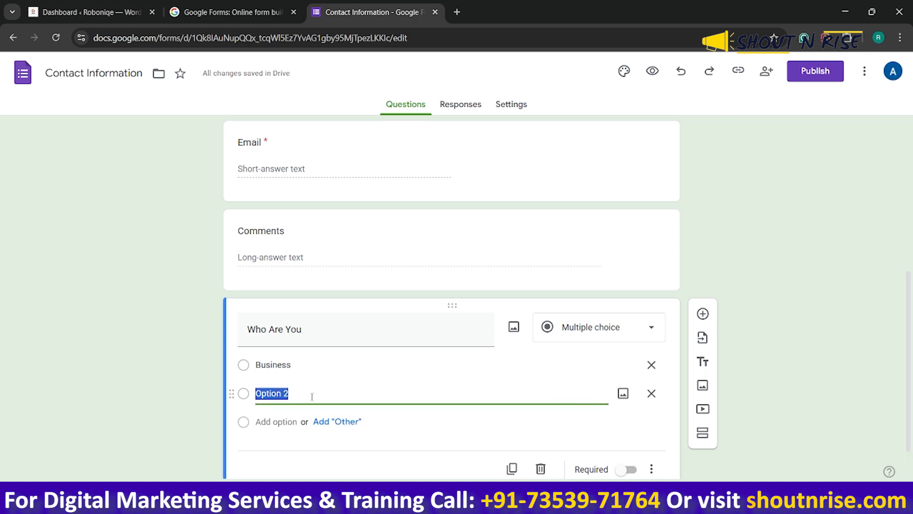
pyautogui.write('Freelancer')
pyautogui.click(287, 420)
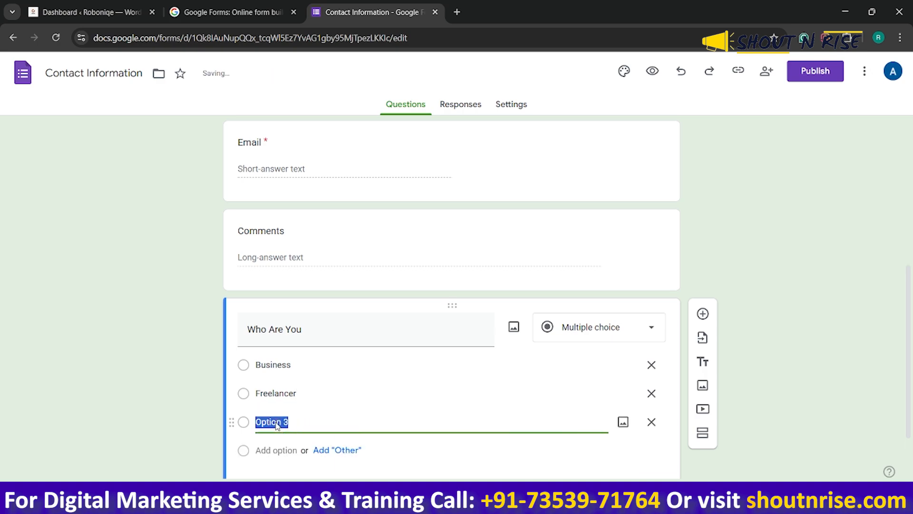
pyautogui.write('Blogger')
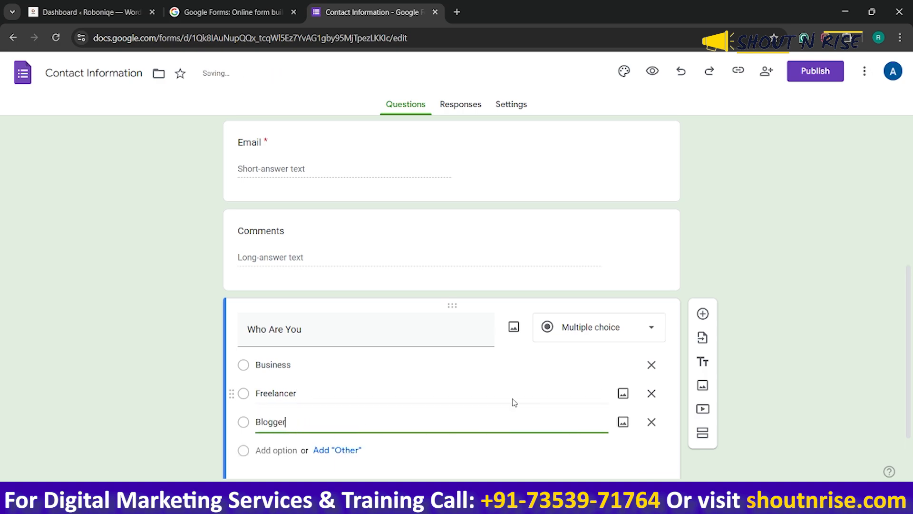
pyautogui.click(780, 356)
# Make the Who Are You and Comments questions required
pyautogui.scroll(-2, 493, 329)
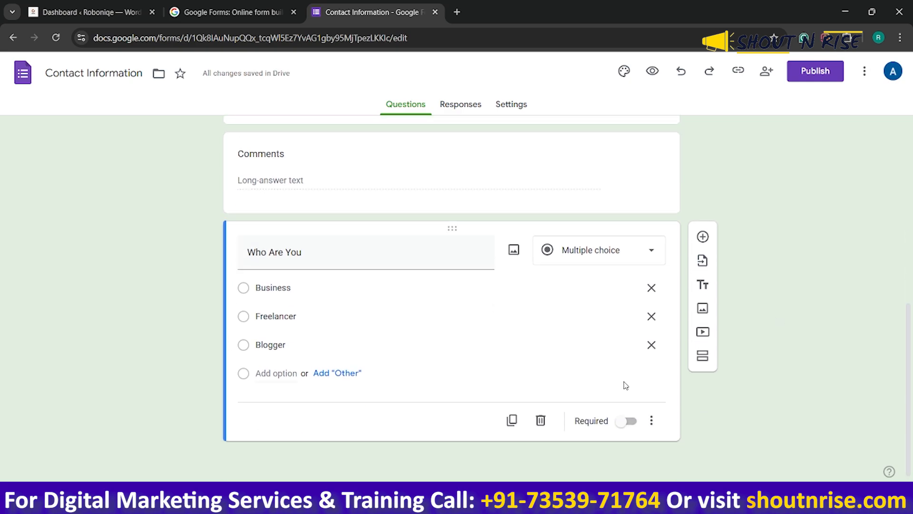
pyautogui.click(629, 422)
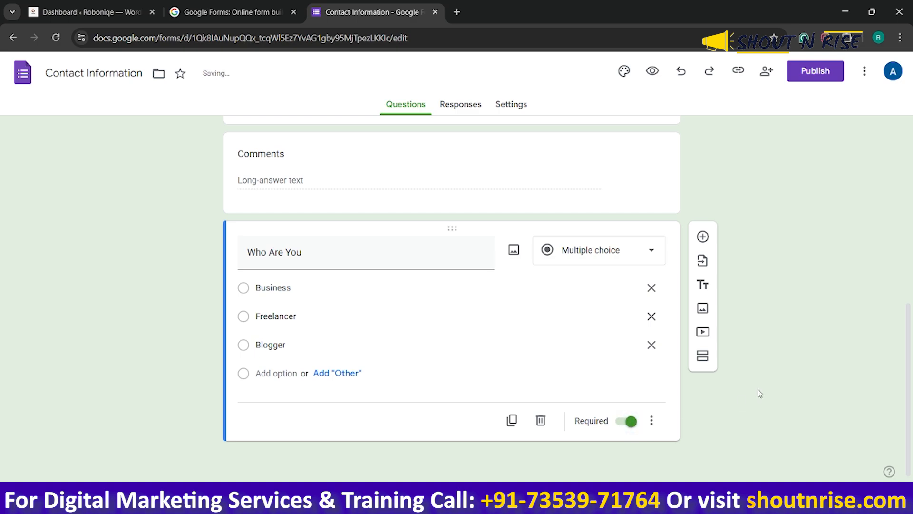
pyautogui.scroll(4, 668, 377)
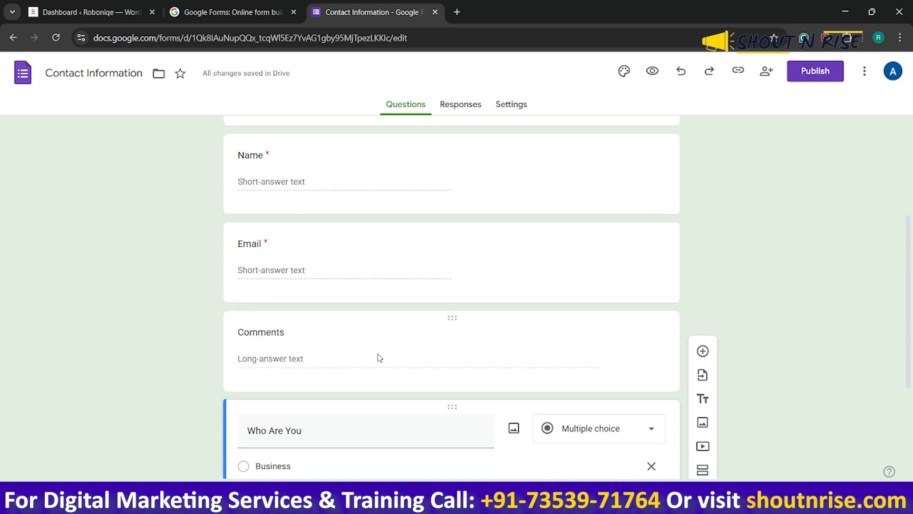
pyautogui.click(447, 320)
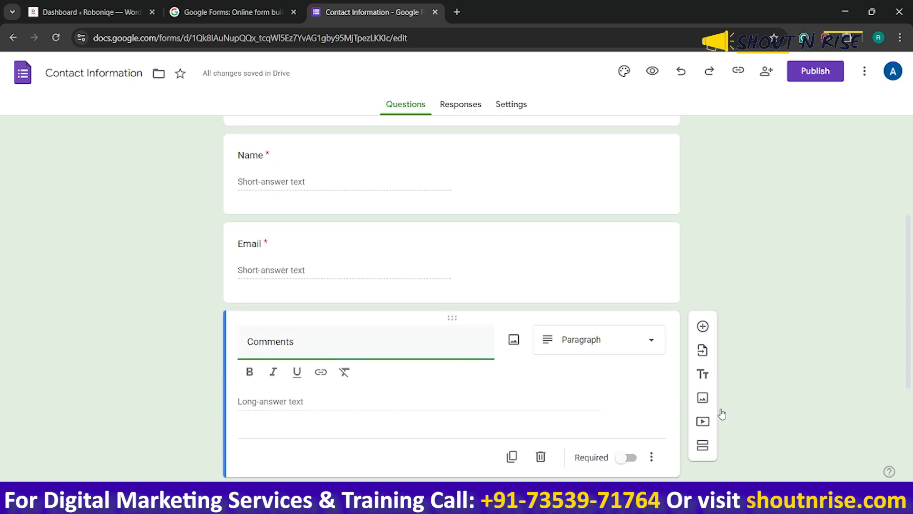
pyautogui.click(628, 398)
# Open the Email question and check its validation and required setting
pyautogui.scroll(4, 498, 383)
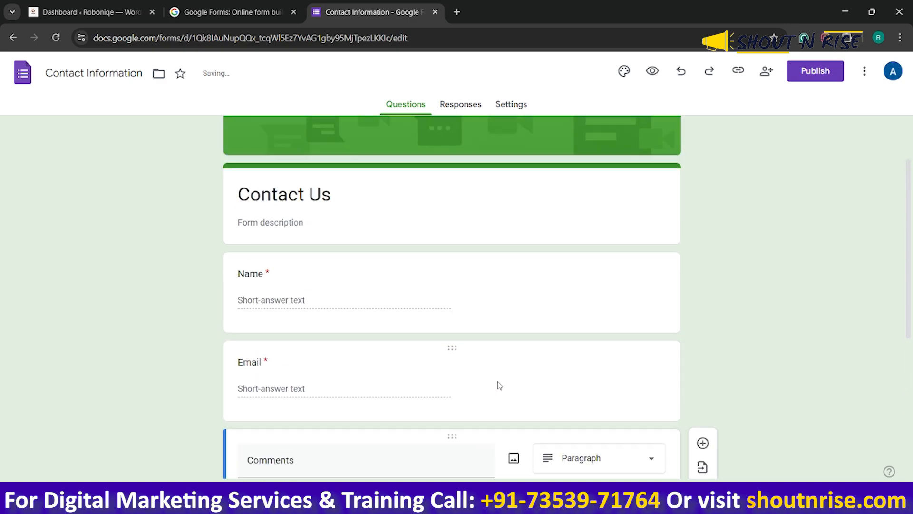
pyautogui.click(453, 351)
pyautogui.scroll(-4, 598, 401)
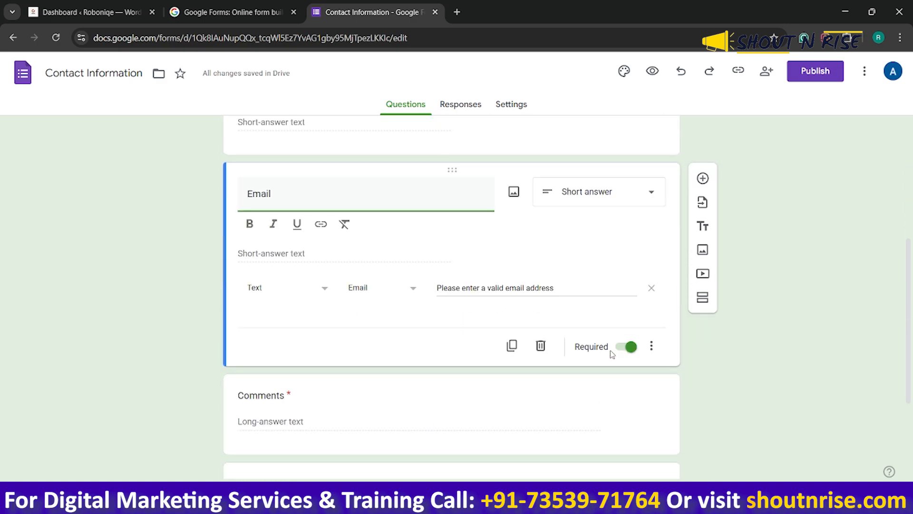
pyautogui.scroll(3, 612, 354)
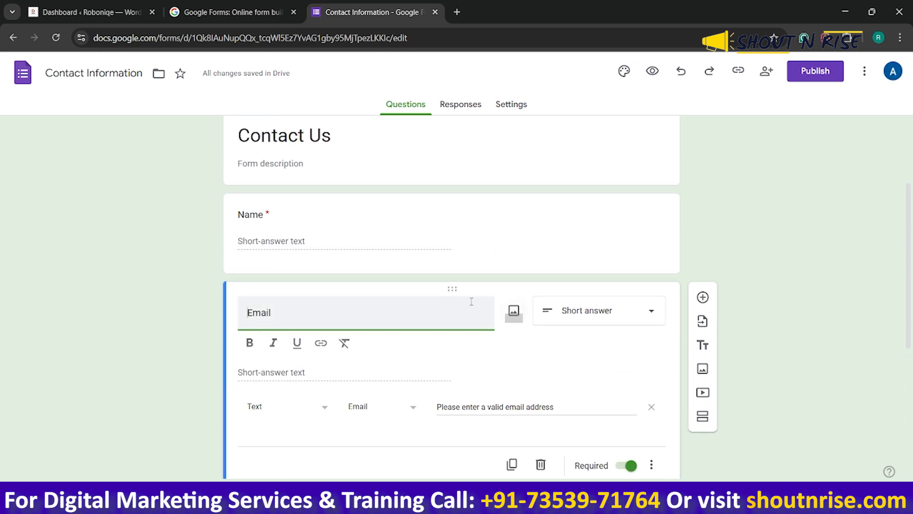
pyautogui.scroll(2, 467, 340)
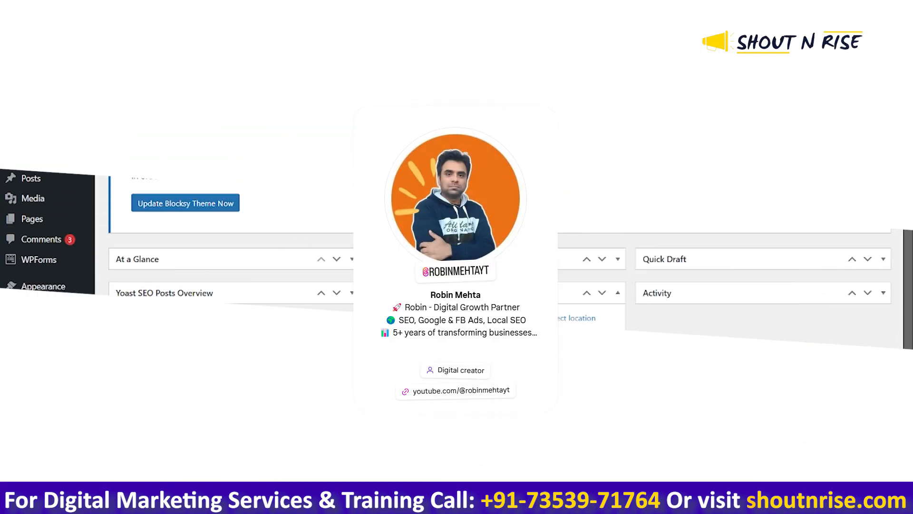
# Switch to the WordPress dashboard and open the site's list of all pages in a new tab
pyautogui.moveTo(65, 225)
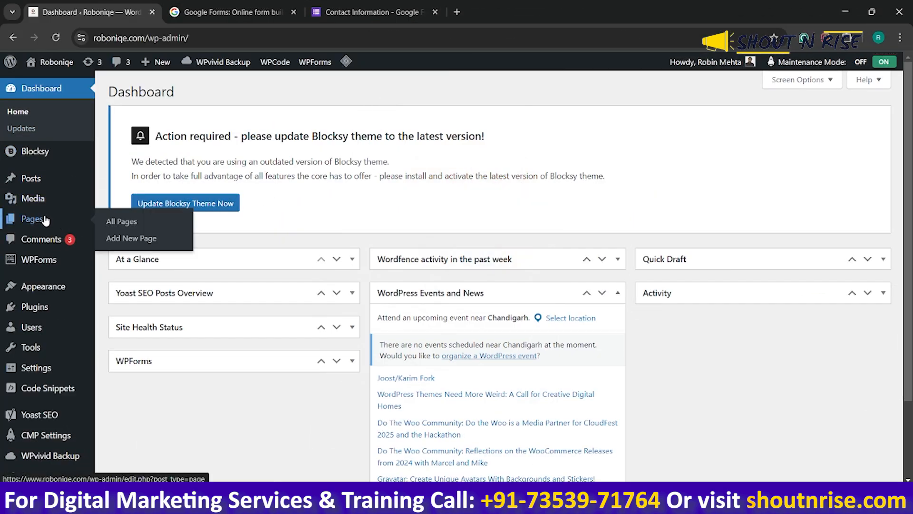
pyautogui.rightClick(119, 222)
pyautogui.click(130, 233)
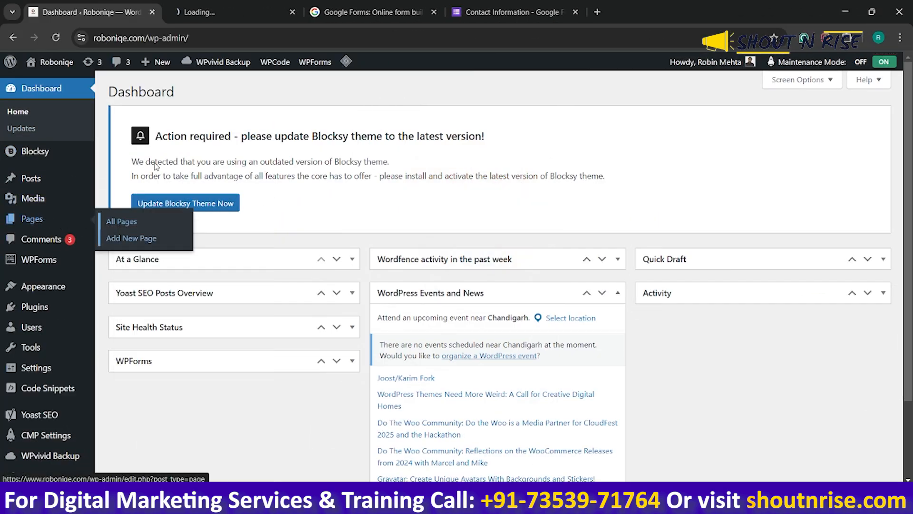
pyautogui.click(208, 10)
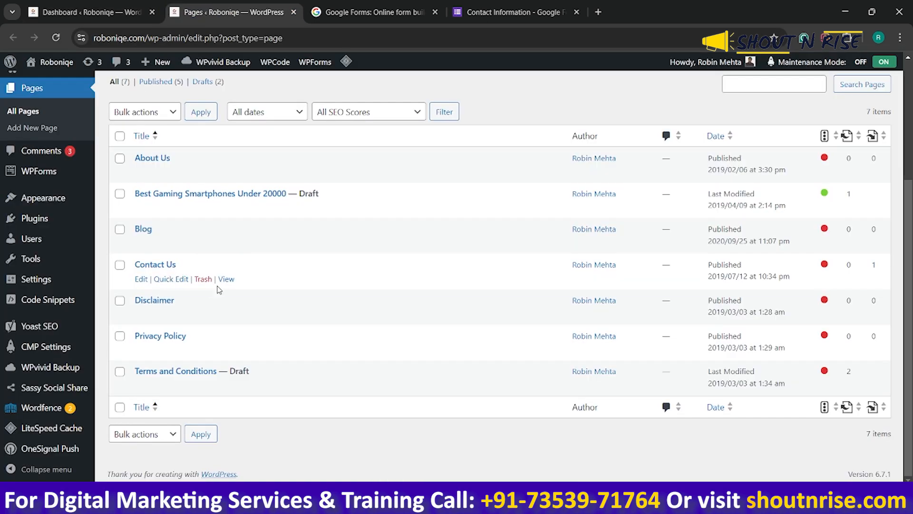
# View the site's published Contact Us page in a new tab and examine its form and background
pyautogui.click(225, 280)
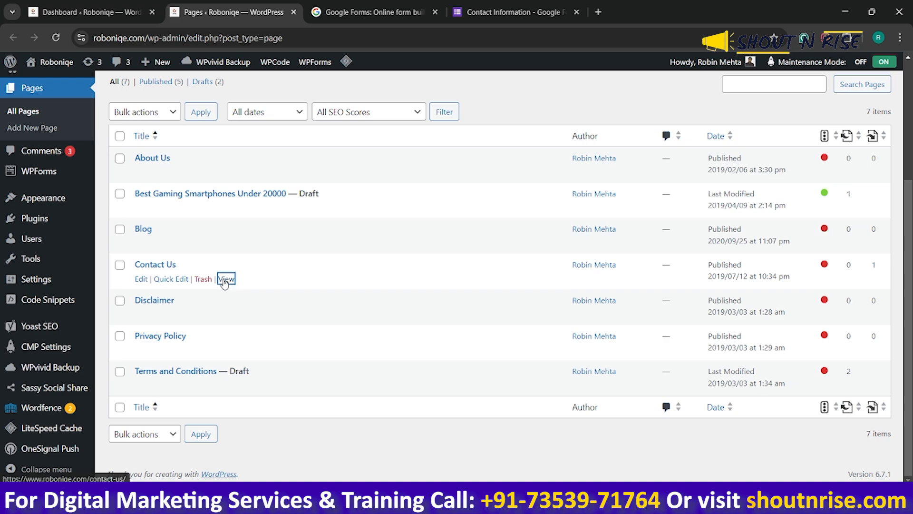
pyautogui.rightClick(226, 280)
pyautogui.click(247, 291)
pyautogui.click(392, 5)
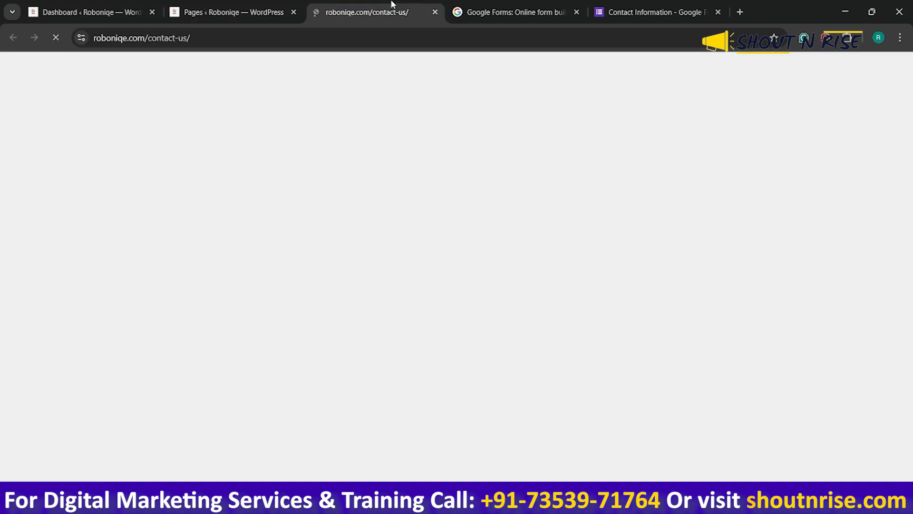
pyautogui.scroll(-2, 259, 172)
pyautogui.scroll(2, 261, 171)
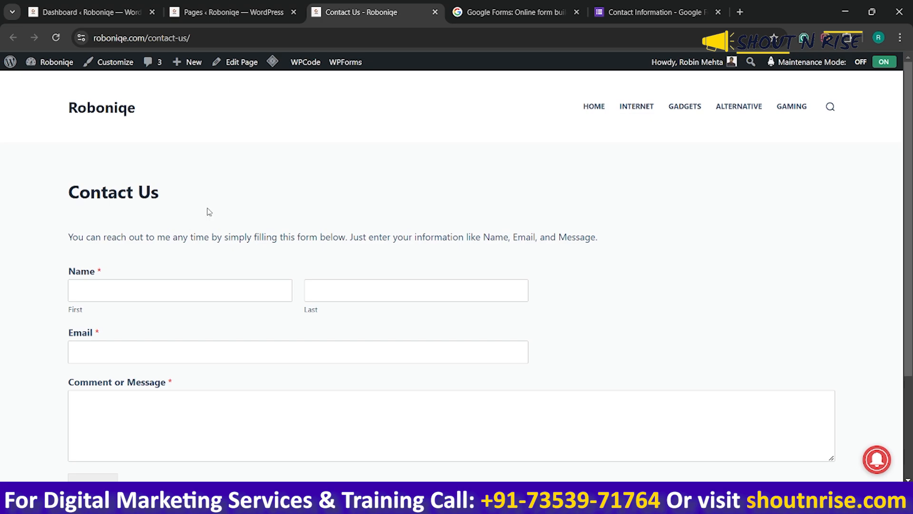
pyautogui.rightClick(221, 194)
pyautogui.click(392, 178)
# Switch back to the Google Forms editor and set the form's theme colour to Grey #9e9e9e
pyautogui.click(638, 12)
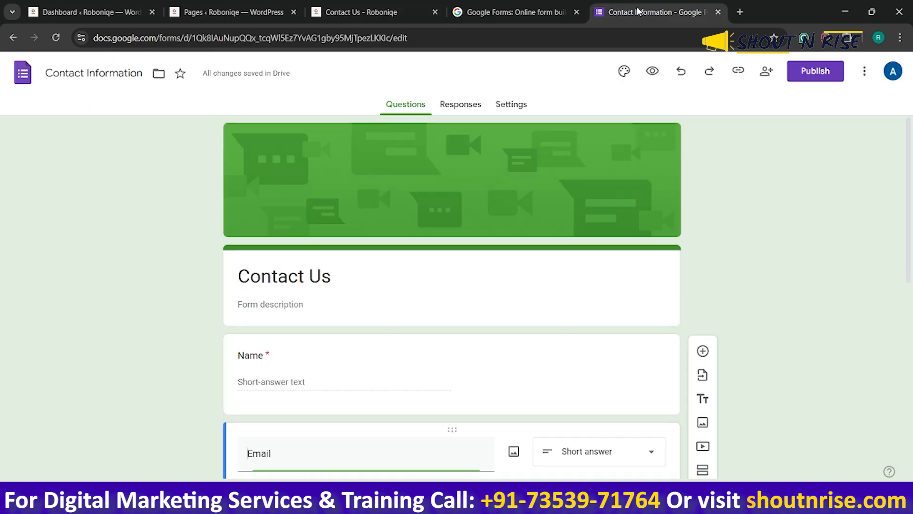
pyautogui.click(623, 73)
pyautogui.scroll(-2, 771, 352)
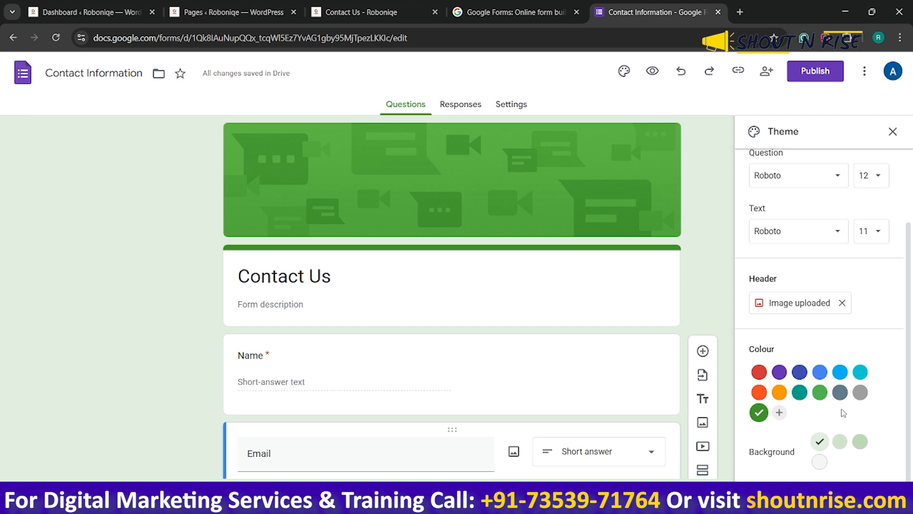
pyautogui.click(861, 393)
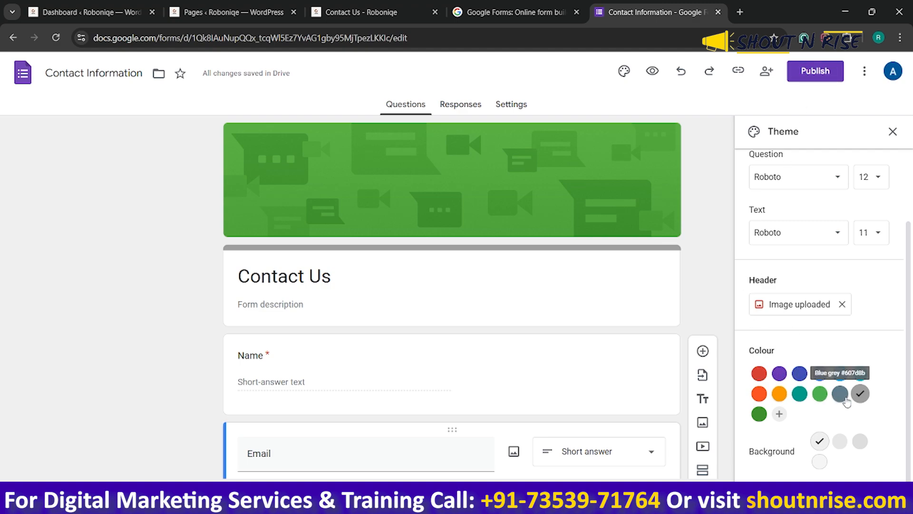
# Try a darker grey background and a dark blue theme colour, restoring the grey theme with its lightest background
pyautogui.click(838, 441)
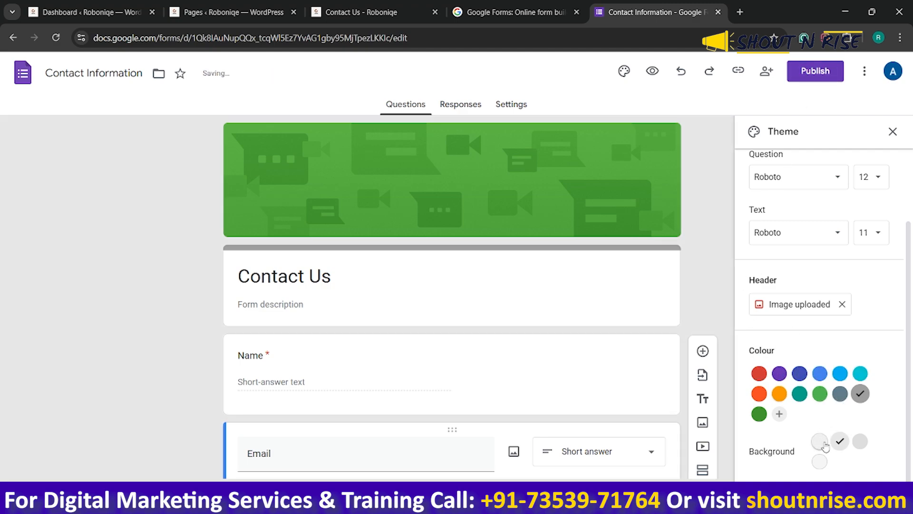
pyautogui.click(822, 442)
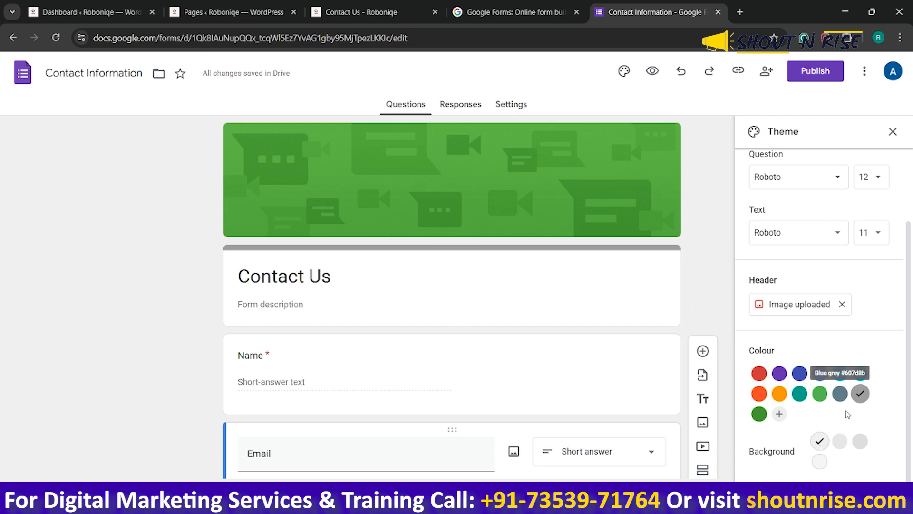
pyautogui.click(801, 376)
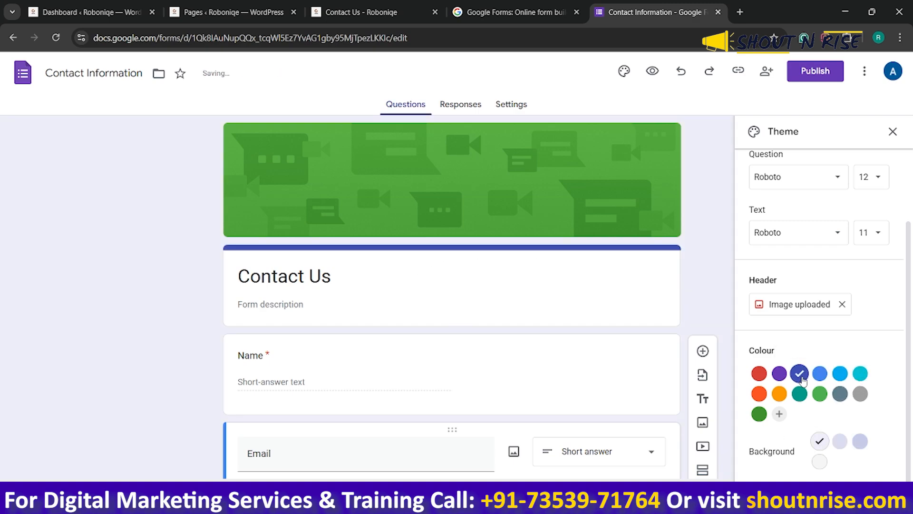
pyautogui.click(860, 394)
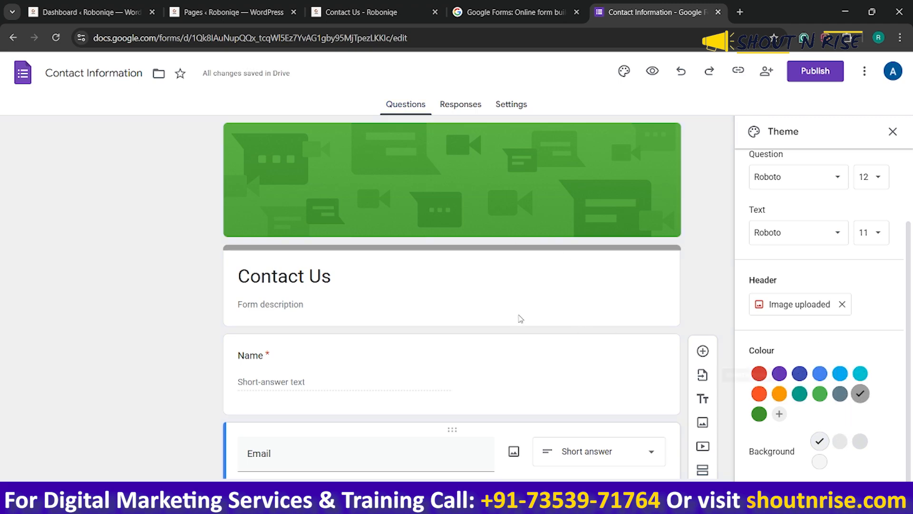
# Close the theme settings and move the Who Are You question above the Comments question
pyautogui.scroll(-8, 517, 317)
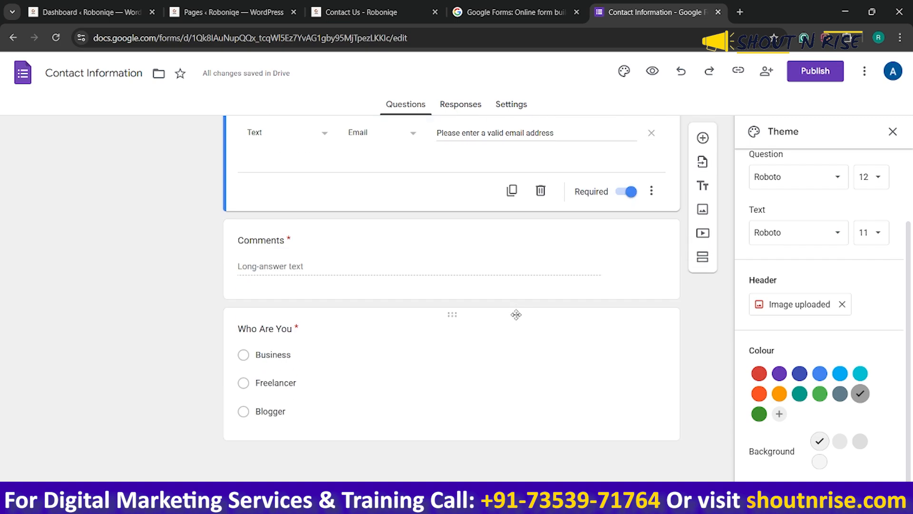
pyautogui.click(452, 317)
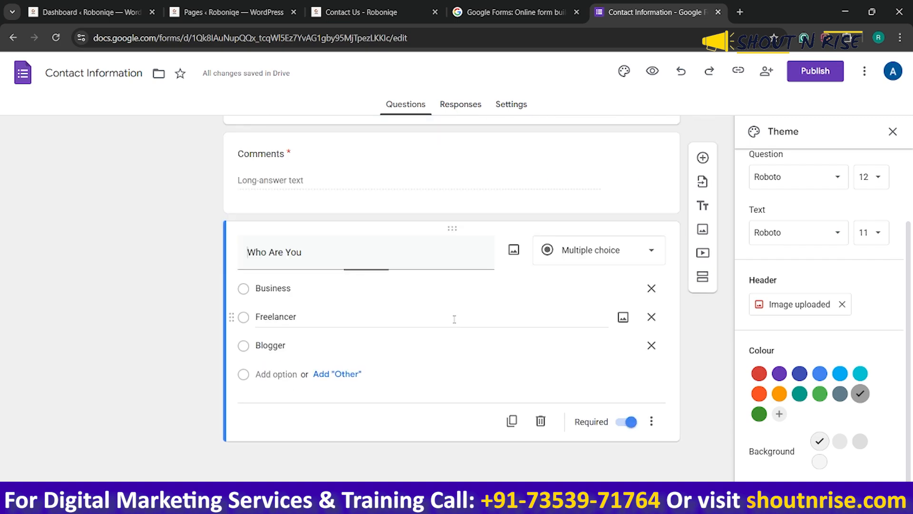
pyautogui.click(893, 131)
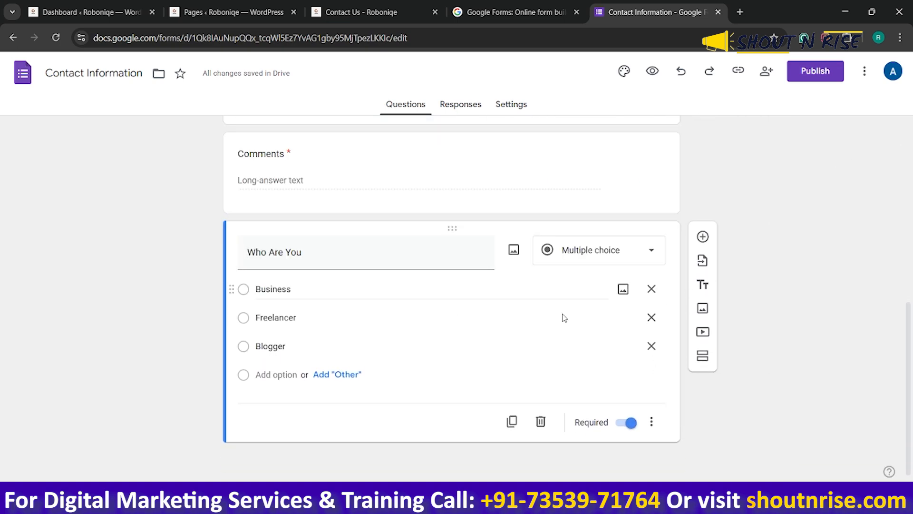
pyautogui.scroll(2, 523, 328)
pyautogui.moveTo(459, 347); pyautogui.dragTo(459, 287)
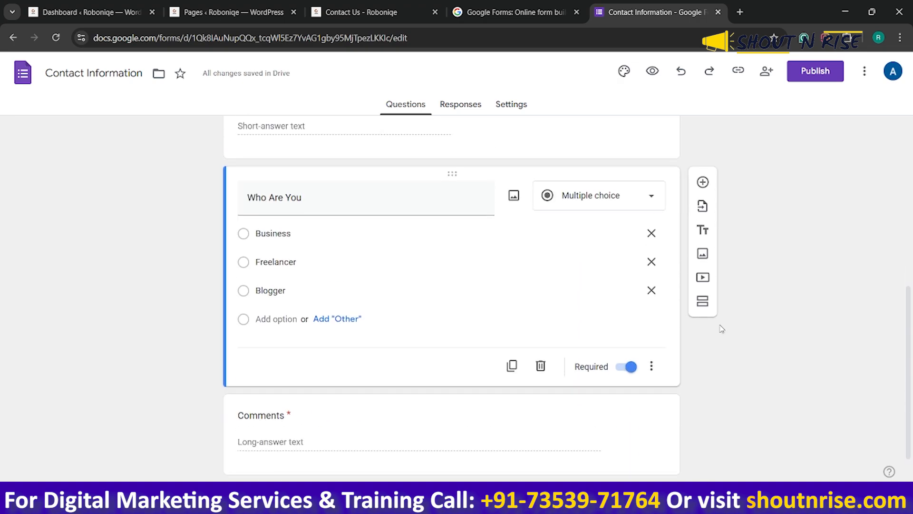
# Publish the contact form with responses open to anyone with the link and dismiss the response management tip
pyautogui.scroll(8, 720, 326)
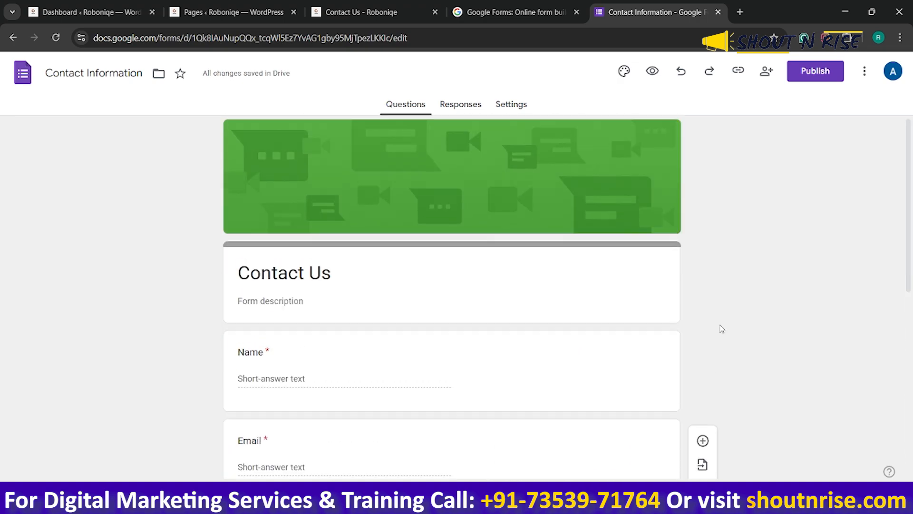
pyautogui.click(808, 75)
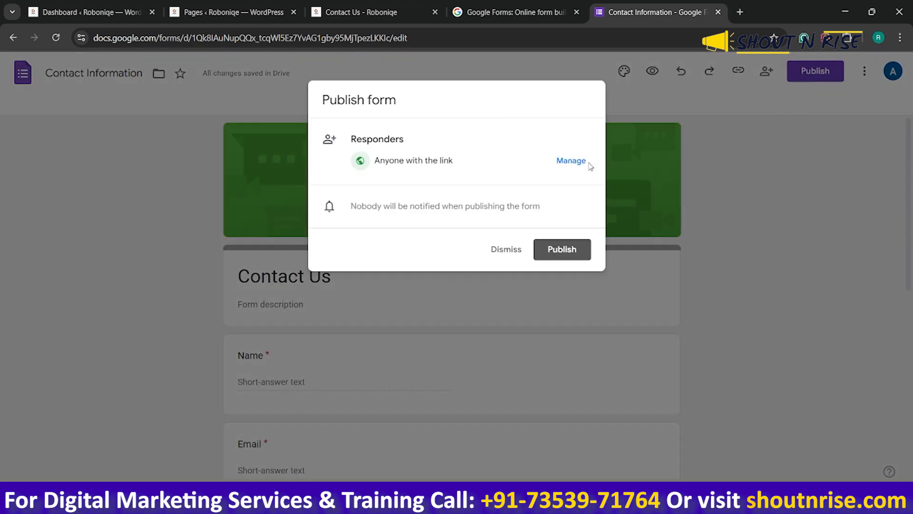
pyautogui.click(551, 245)
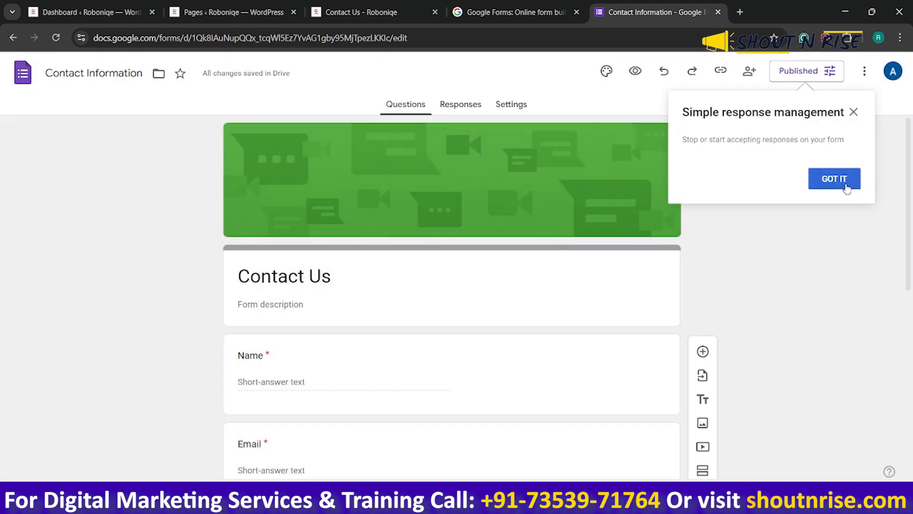
pyautogui.click(847, 188)
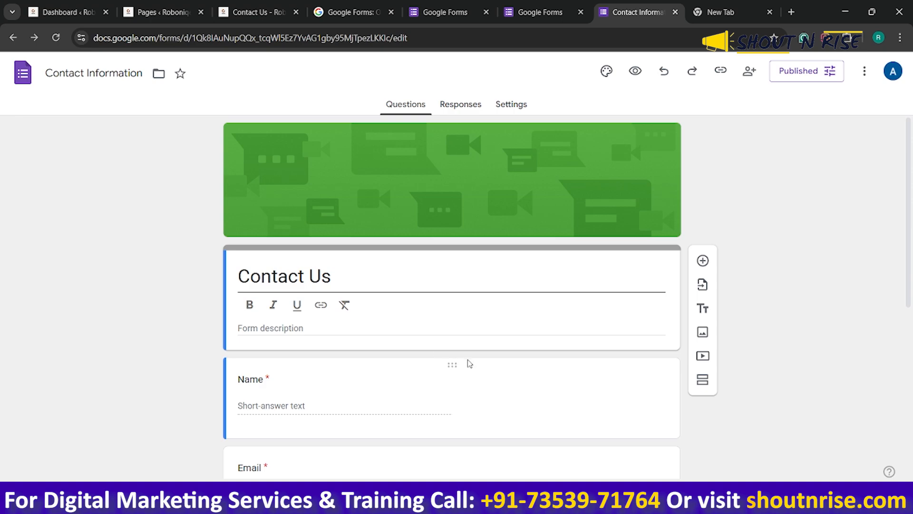
# Copy the form's embed HTML code at 640 px width and 933 px height
pyautogui.scroll(-5, 478, 357)
pyautogui.scroll(5, 481, 360)
pyautogui.click(865, 72)
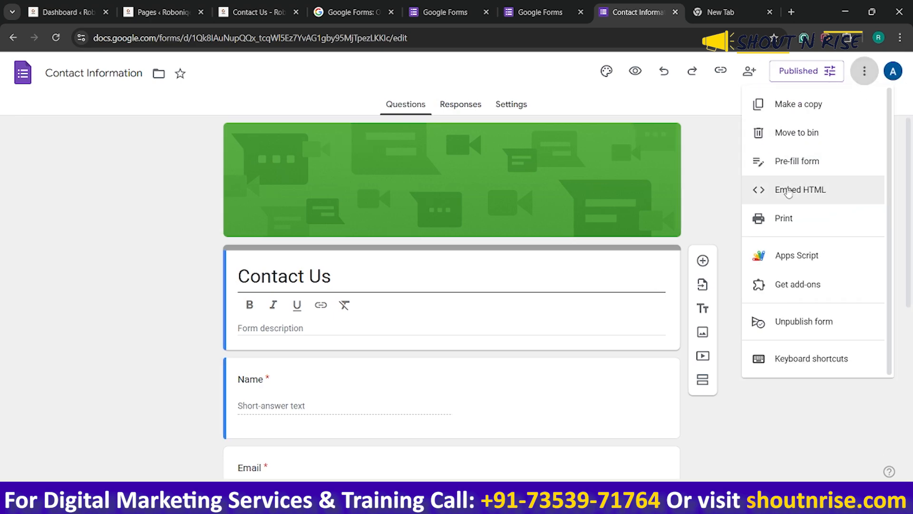
pyautogui.click(788, 191)
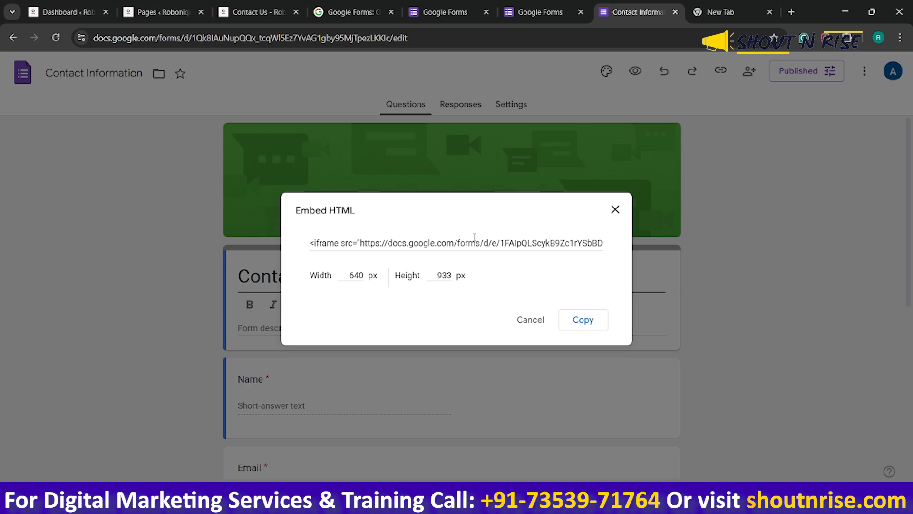
pyautogui.click(474, 240)
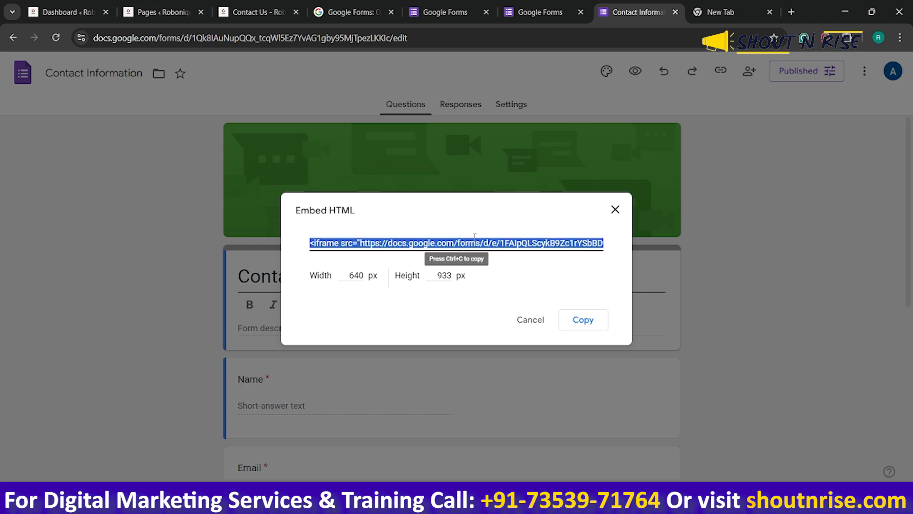
pyautogui.click(585, 321)
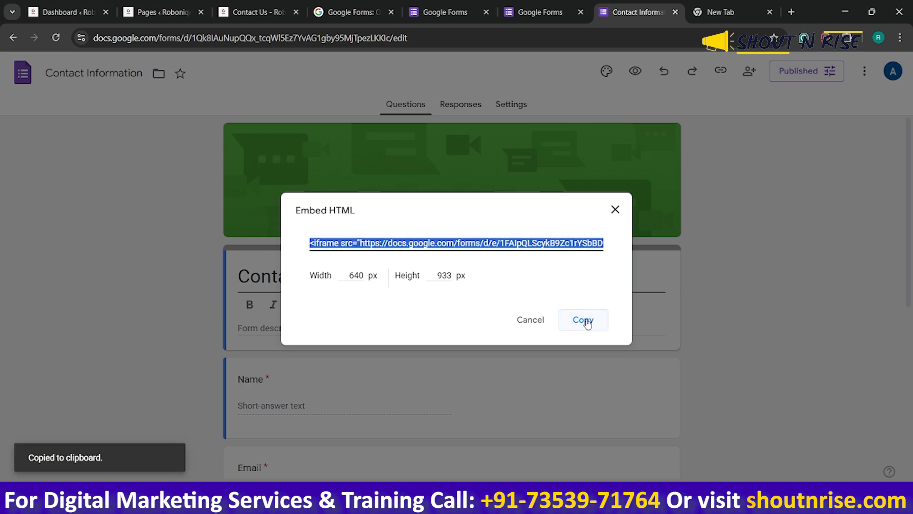
# Switch to the site's published Contact Us page and open it in the WordPress page editor
pyautogui.click(270, 12)
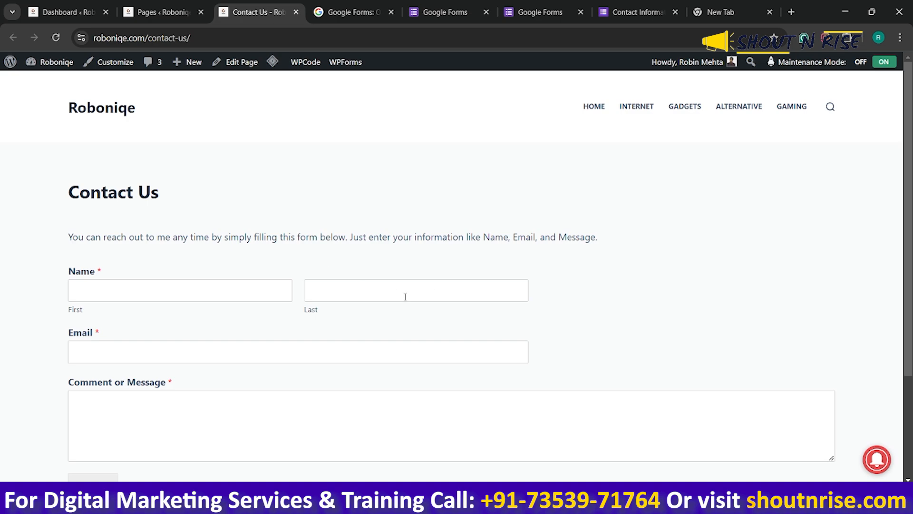
pyautogui.scroll(-2, 405, 297)
pyautogui.scroll(2, 400, 289)
pyautogui.click(242, 64)
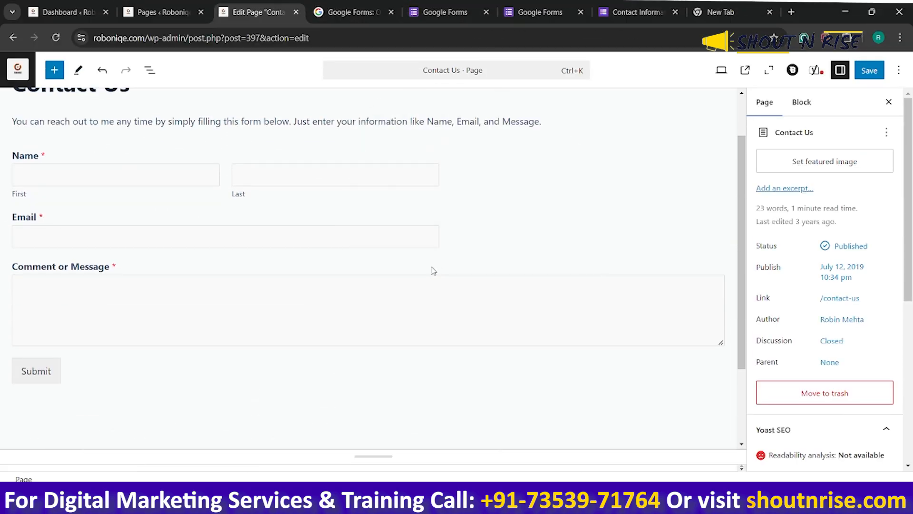
pyautogui.scroll(3, 300, 290)
# Insert an empty block above the introductory paragraph of the Contact Us page
pyautogui.click(284, 181)
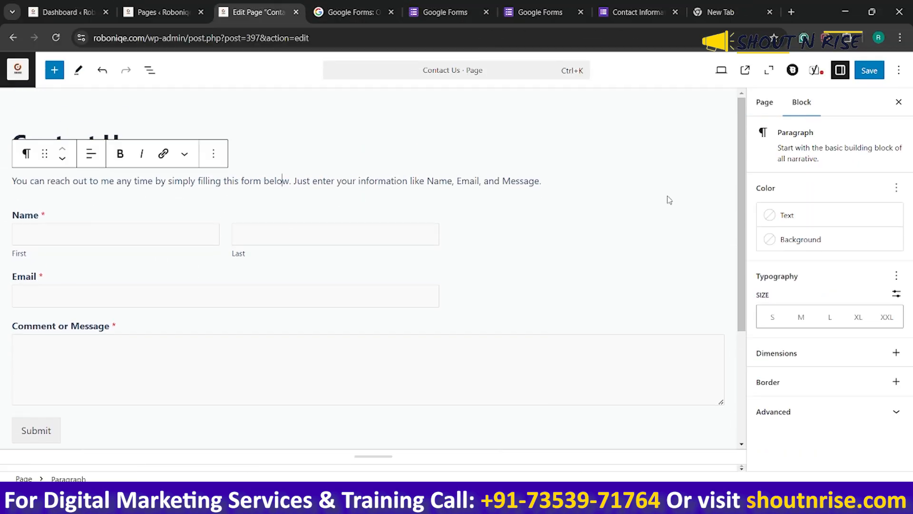
pyautogui.click(12, 183)
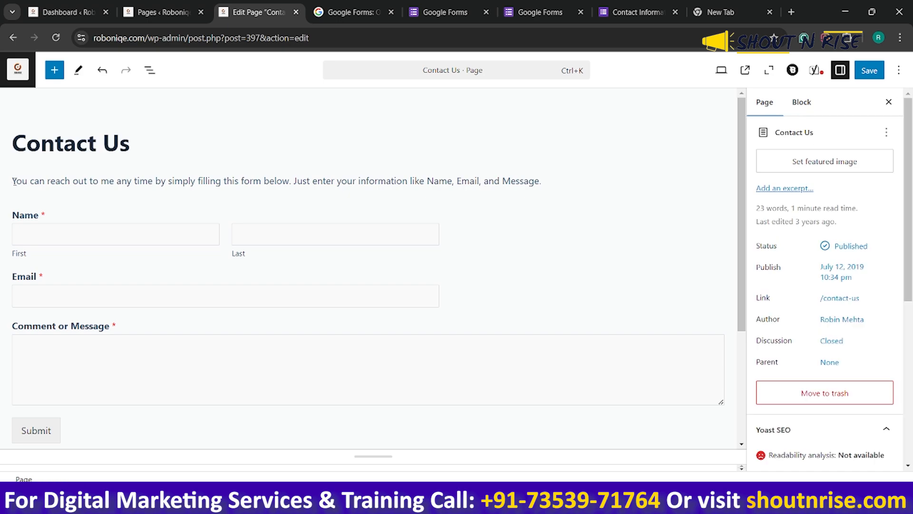
pyautogui.press('Return')
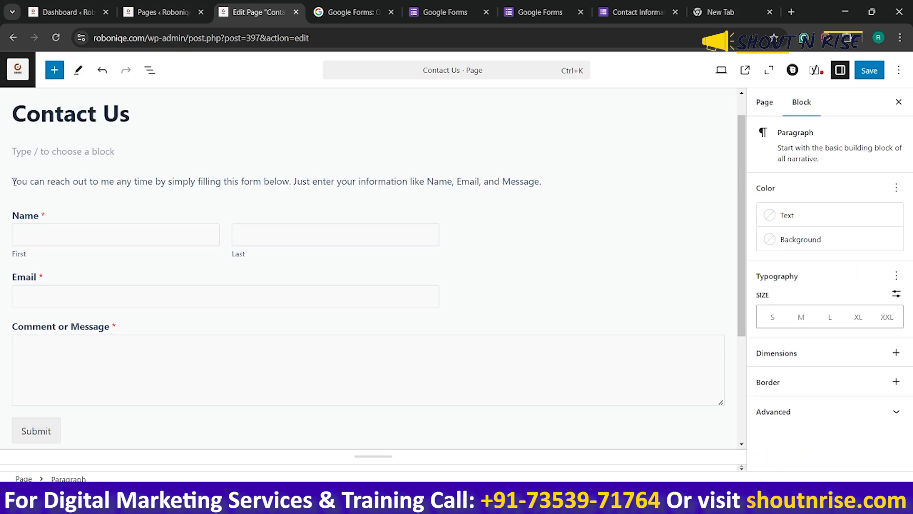
# Turn the empty block into a Custom HTML block holding the copied form embed code, and save the page
pyautogui.write('/cut')
pyautogui.press('BackSpace')
pyautogui.write('s')
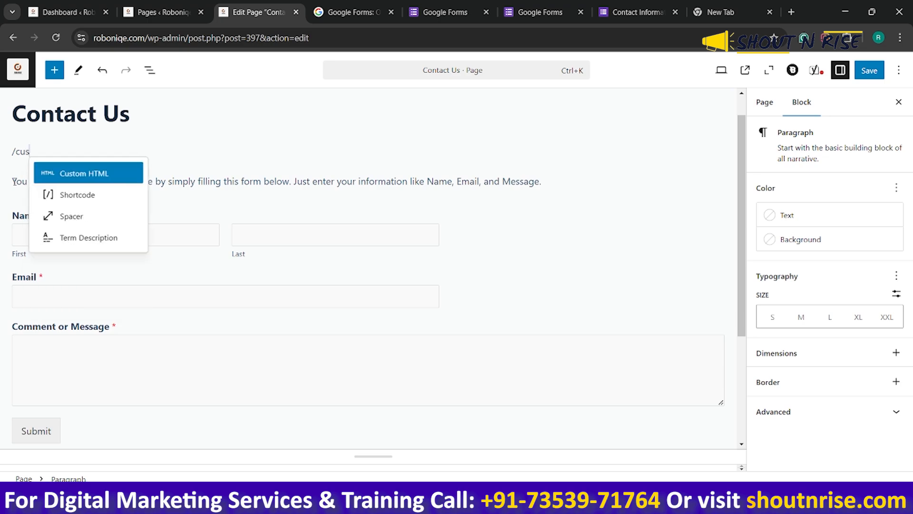
pyautogui.click(125, 172)
pyautogui.hotkey('ctrl', 'v')
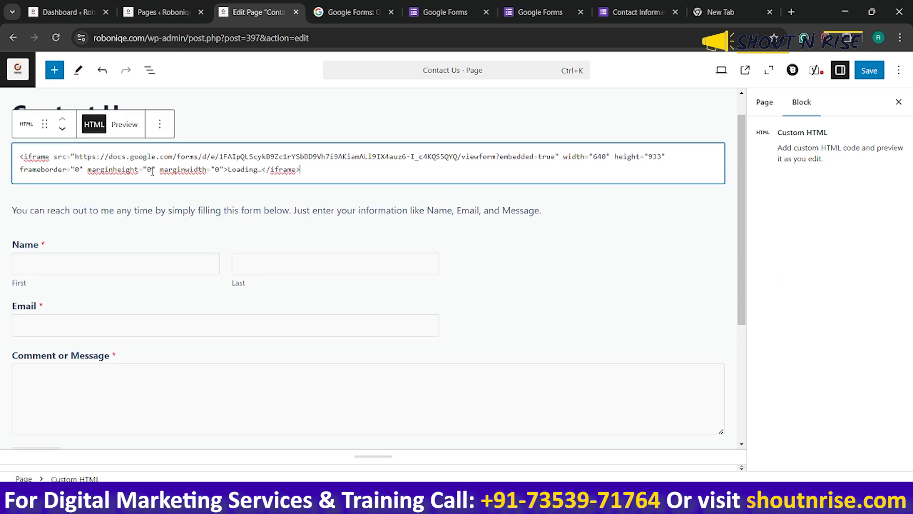
pyautogui.click(870, 71)
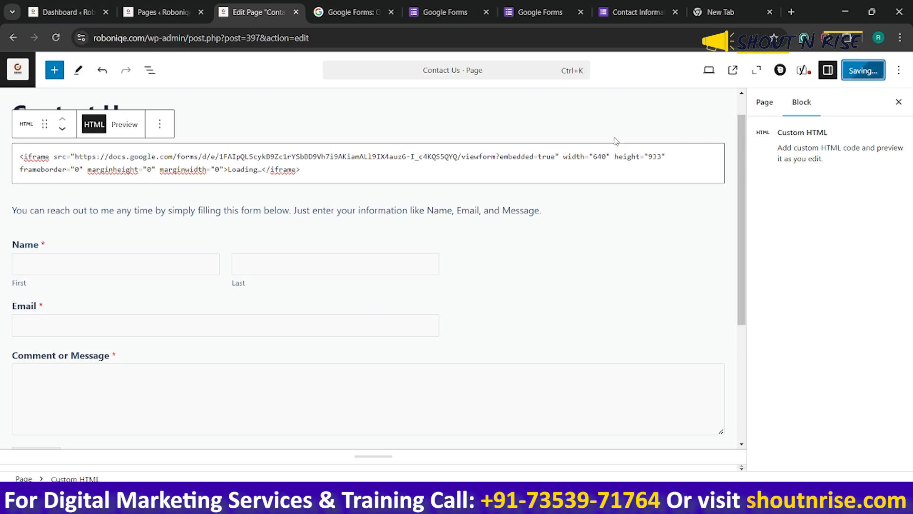
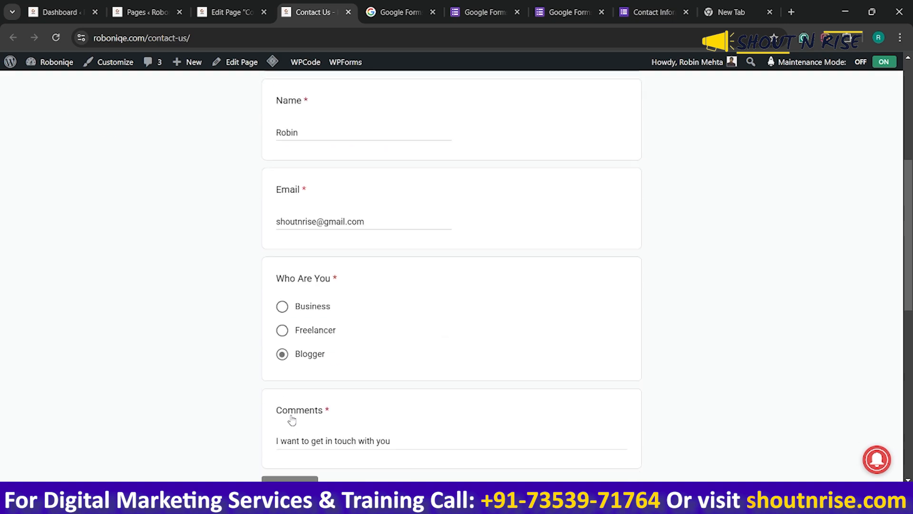
# Submit the completed test entry in the form embedded on the published Contact Us page
pyautogui.click(298, 292)
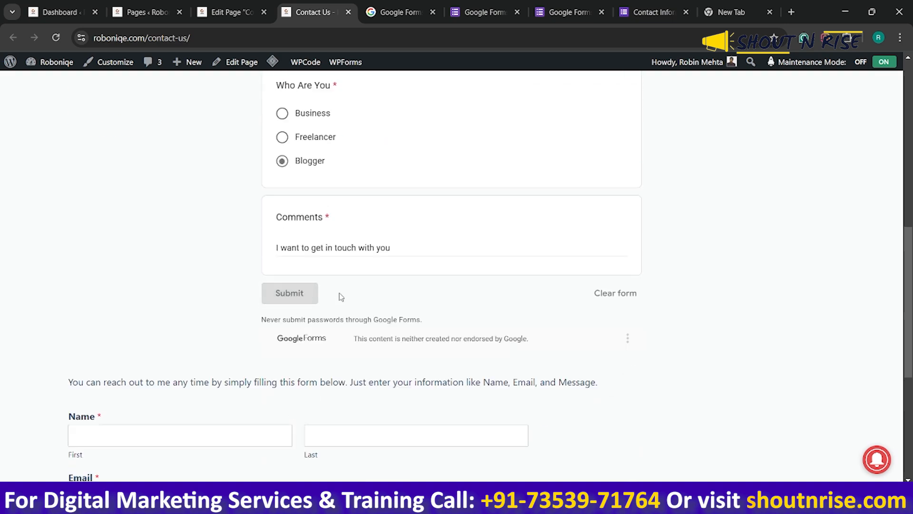
pyautogui.scroll(7, 402, 281)
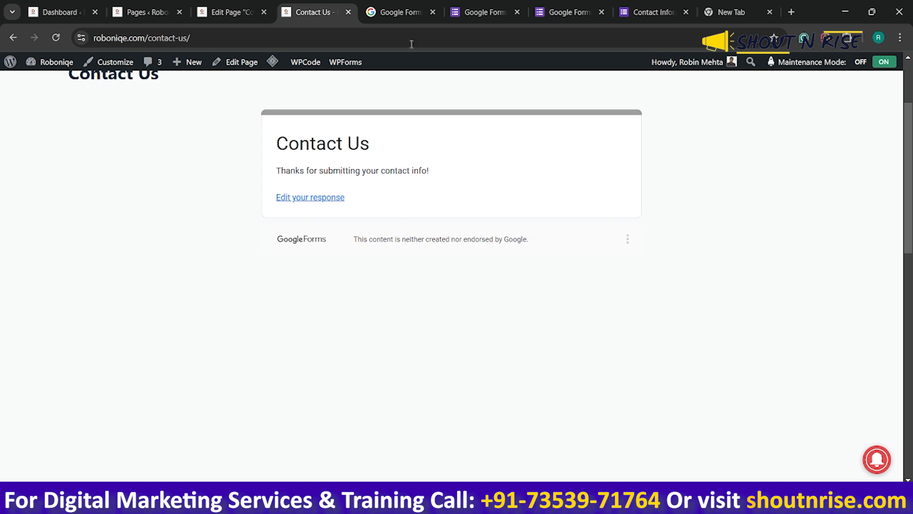
# Switch to the Contact Information form in Google Forms, dismiss the embed code dialog and review the response summary
pyautogui.click(404, 12)
pyautogui.click(479, 13)
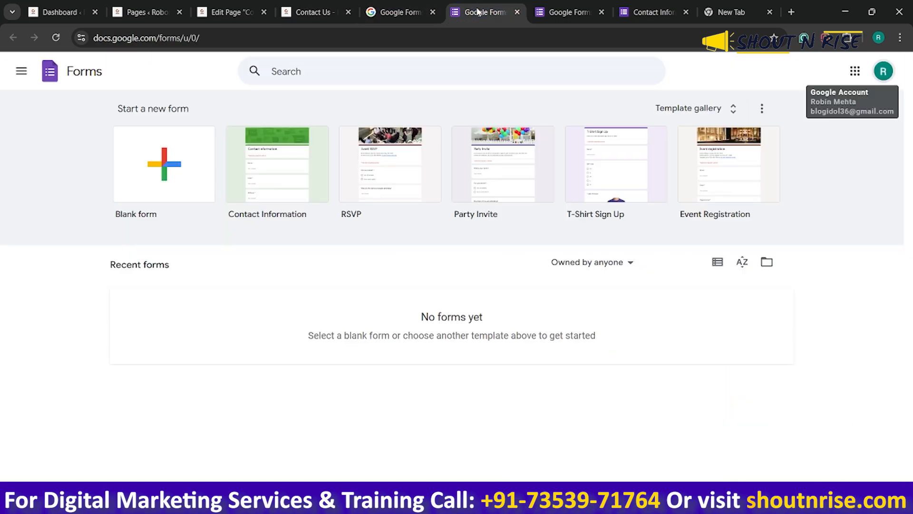
pyautogui.click(566, 10)
pyautogui.click(665, 11)
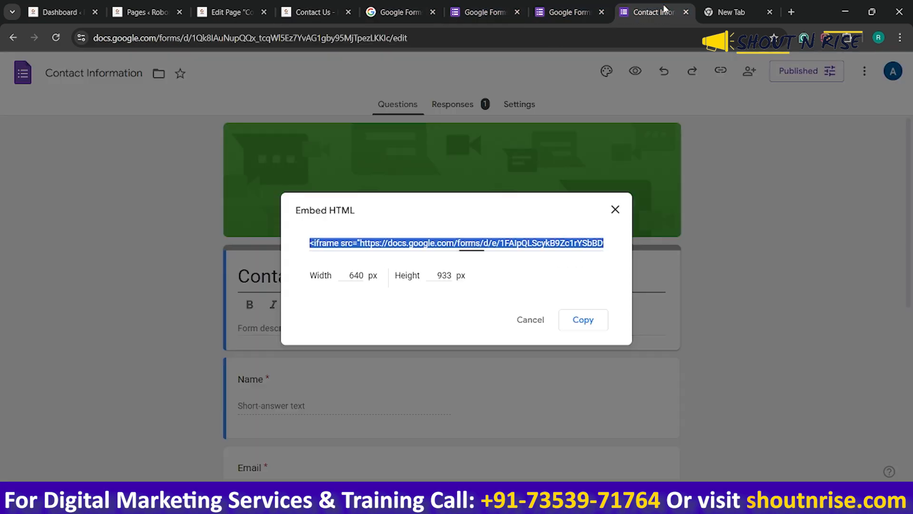
pyautogui.click(531, 320)
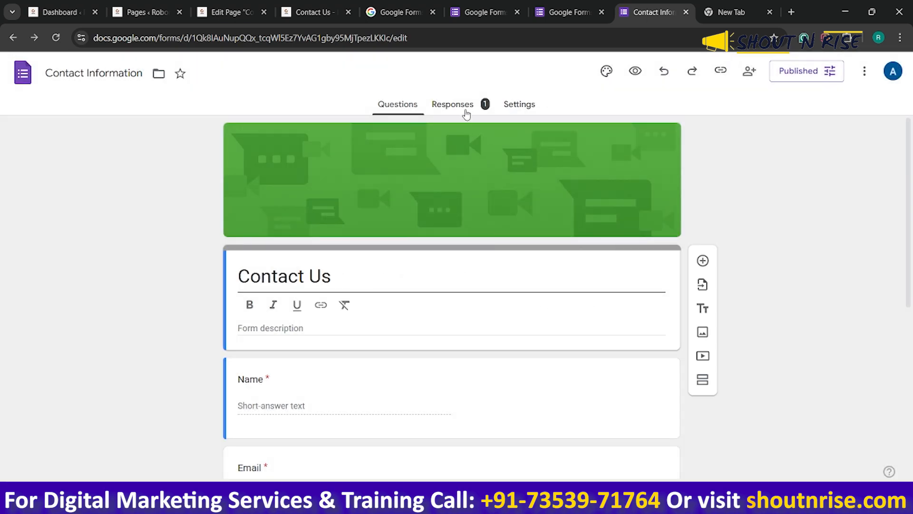
pyautogui.click(464, 111)
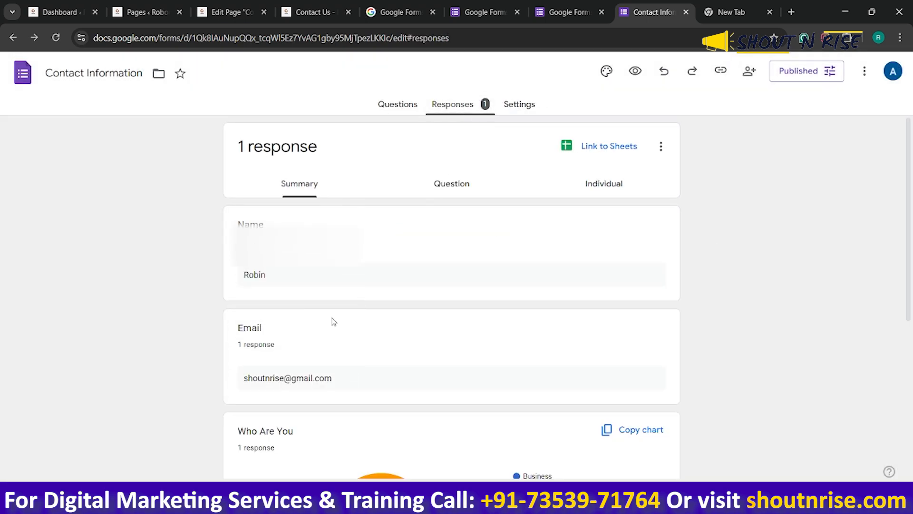
pyautogui.scroll(-5, 333, 329)
pyautogui.scroll(-1, 342, 355)
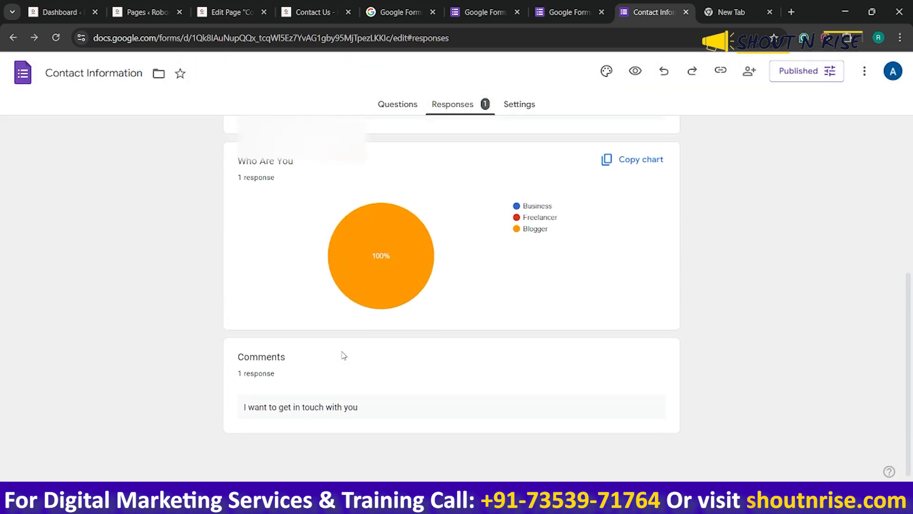
pyautogui.scroll(6, 328, 318)
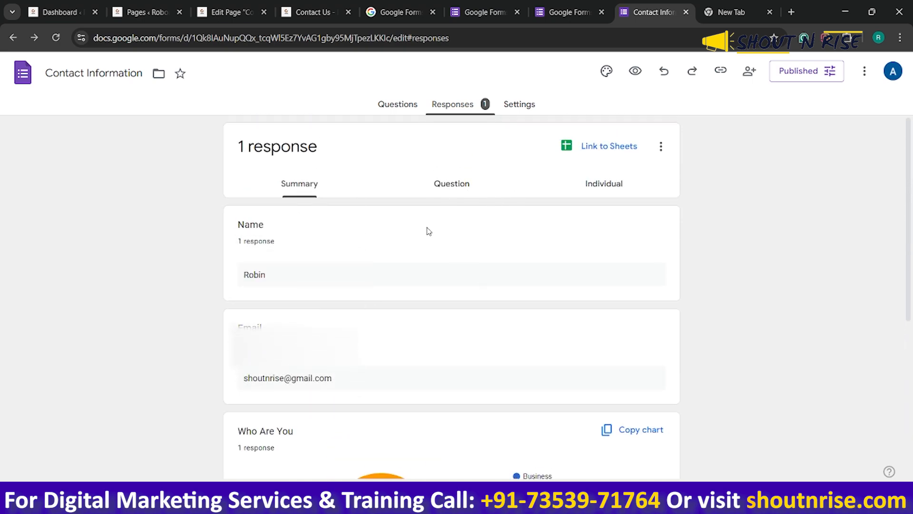
# Link the form's responses to a new spreadsheet and widen its Comments column to fit the text
pyautogui.click(603, 146)
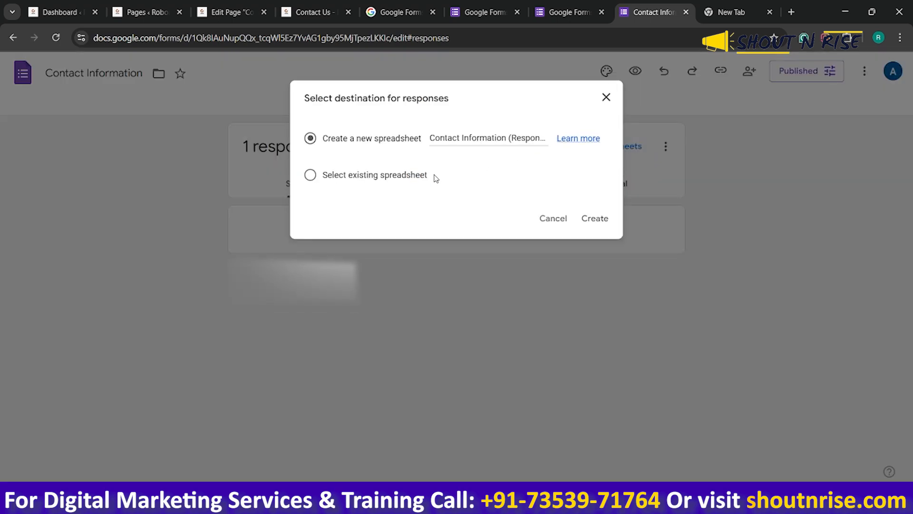
pyautogui.click(596, 219)
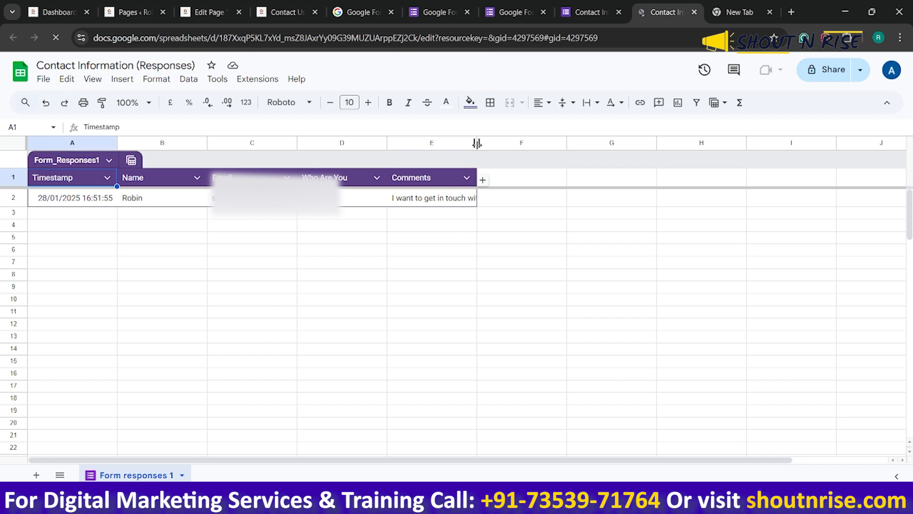
pyautogui.moveTo(478, 145); pyautogui.dragTo(503, 148)
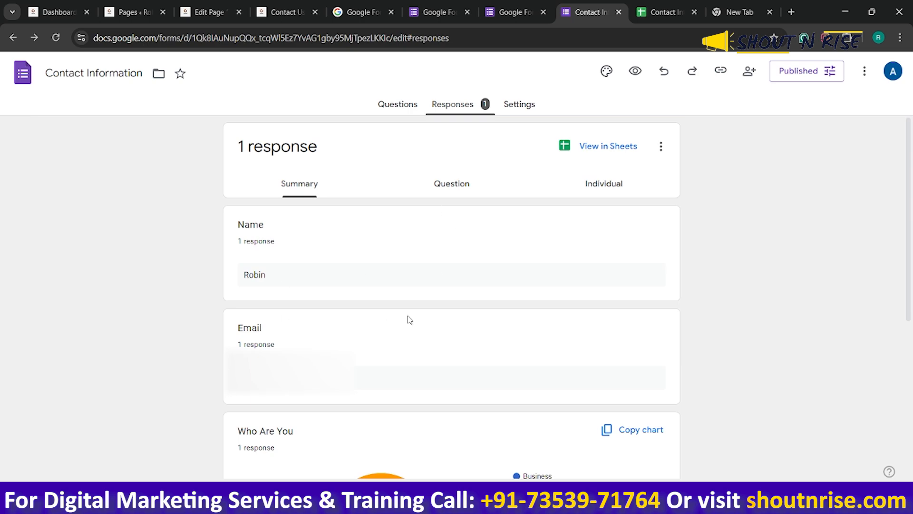
# Review the form's response summary from Name to Comments and compare it with the linked responses spreadsheet
pyautogui.scroll(-4, 408, 319)
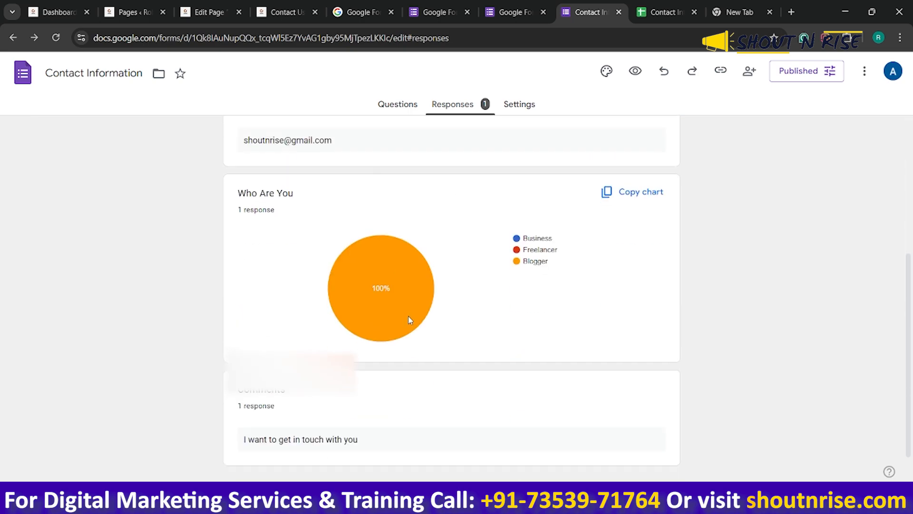
pyautogui.scroll(-1, 475, 343)
pyautogui.scroll(5, 475, 342)
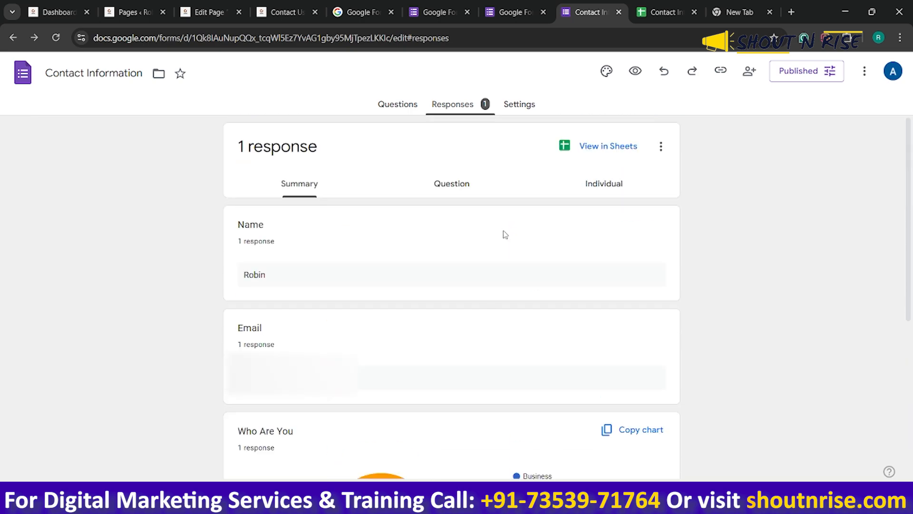
pyautogui.click(666, 12)
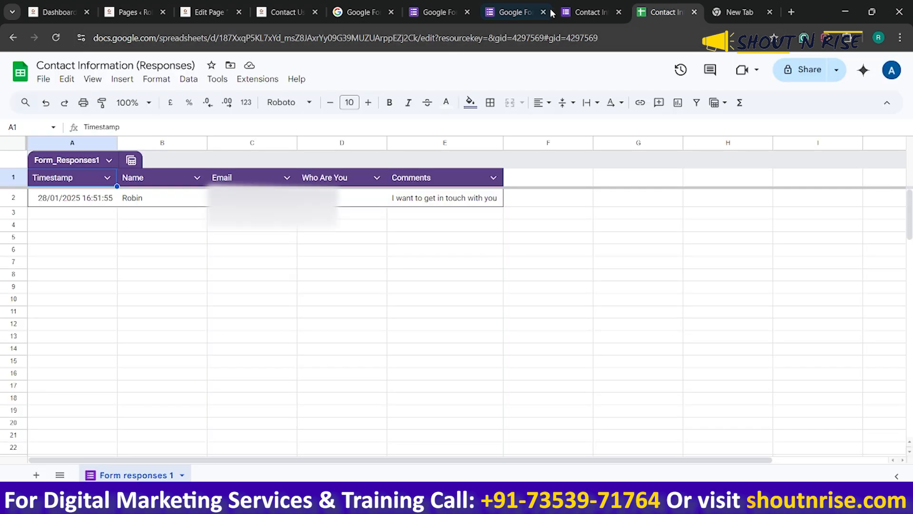
# Return to the form's responses and turn on email notifications for new responses
pyautogui.click(582, 5)
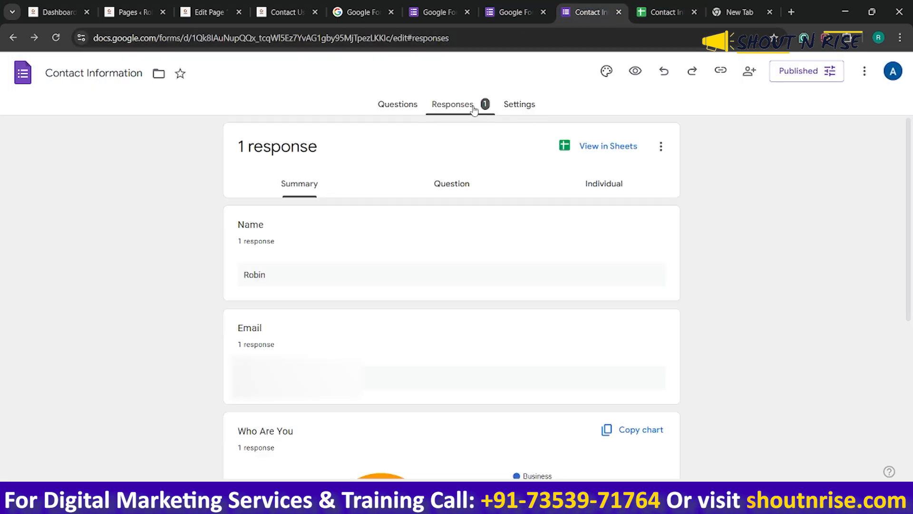
pyautogui.scroll(-4, 452, 399)
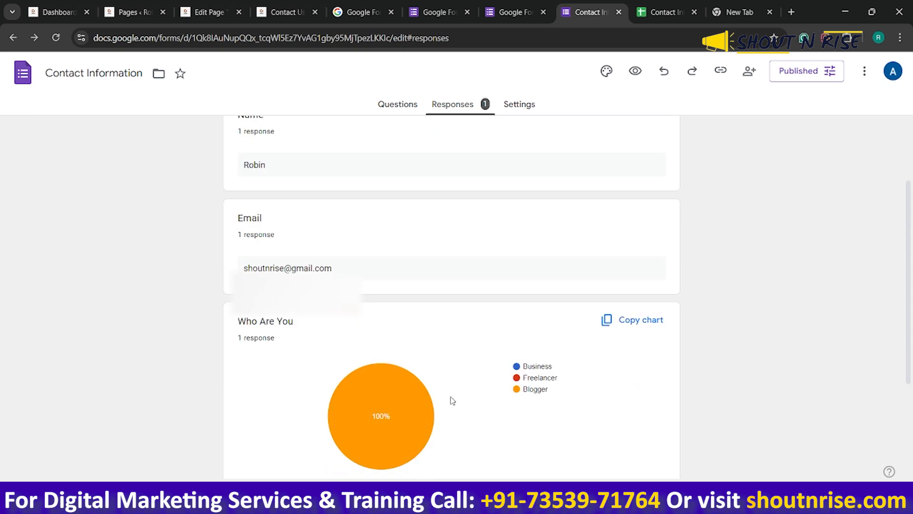
pyautogui.scroll(4, 453, 400)
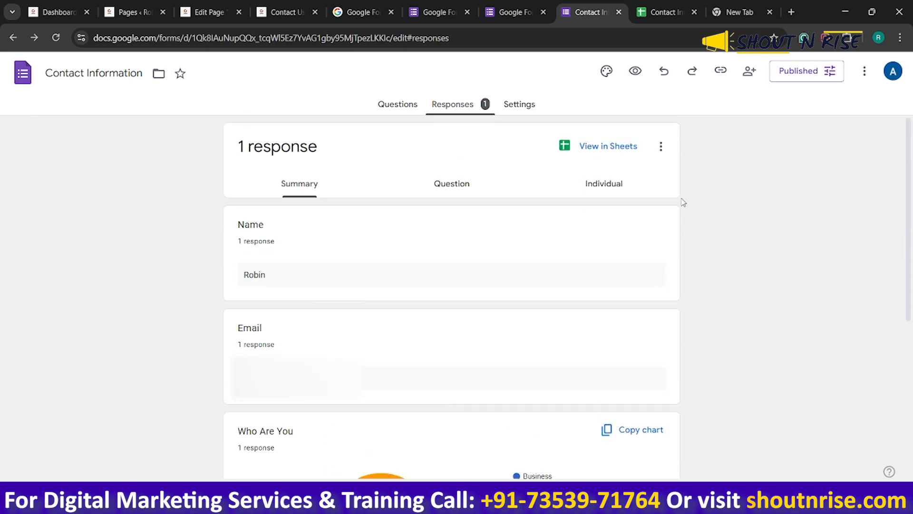
pyautogui.click(660, 146)
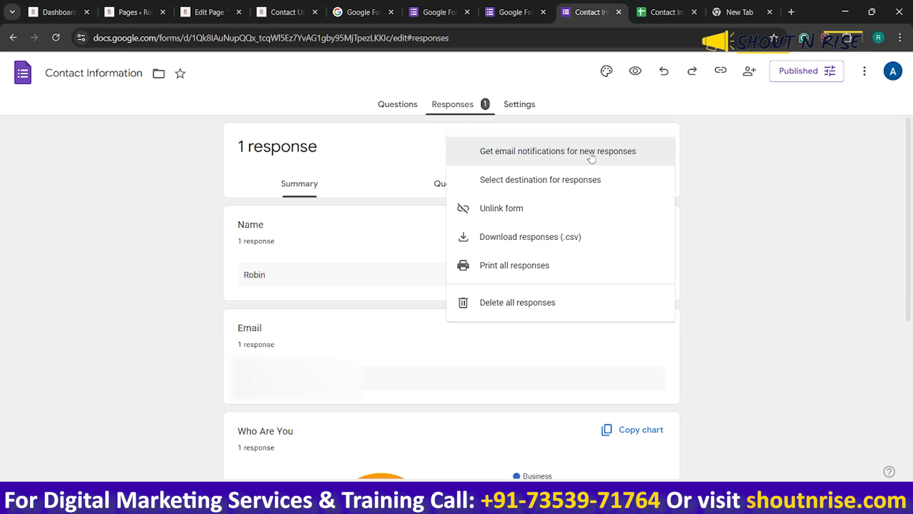
pyautogui.click(618, 158)
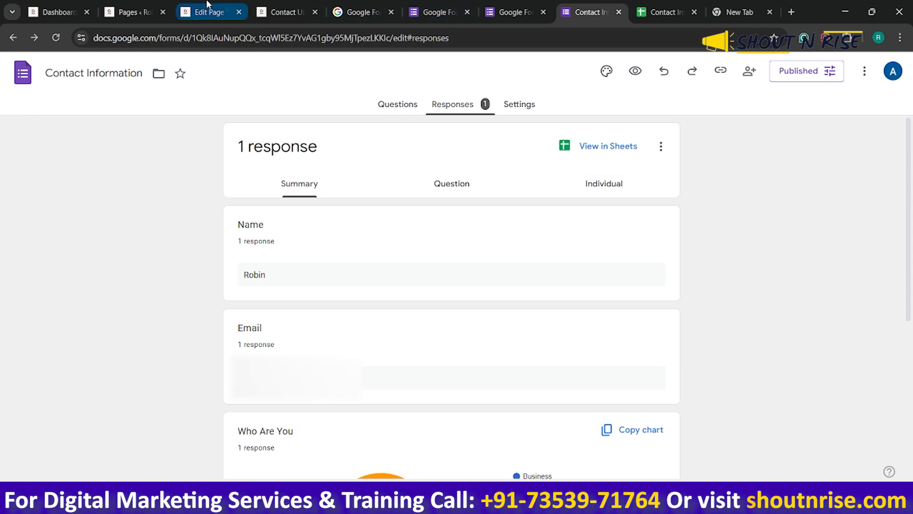
# Switch to the site's published Contact Us page and reload it to check the embedded form
pyautogui.click(285, 6)
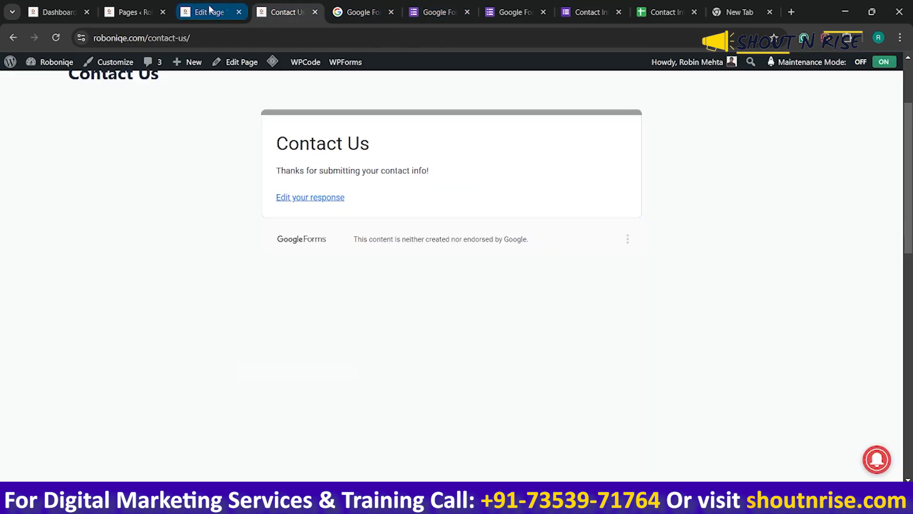
pyautogui.click(195, 38)
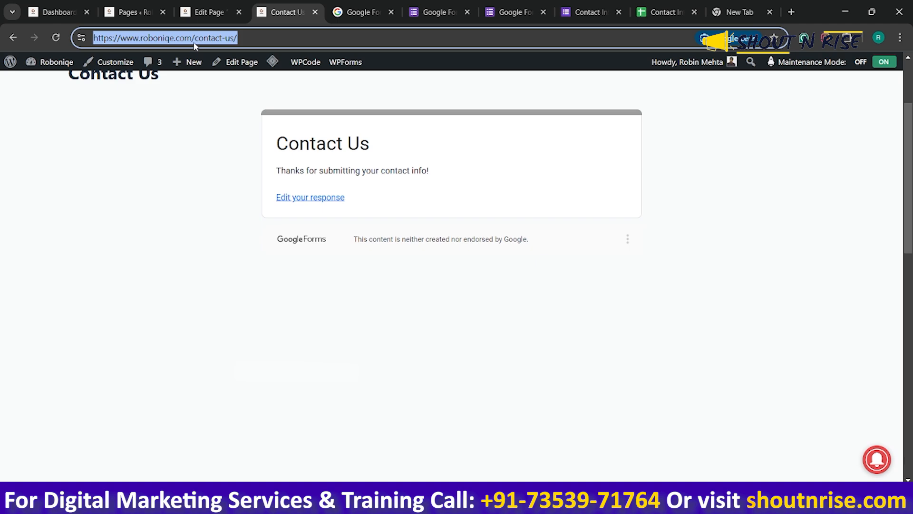
pyautogui.press('Return')
# Examine the form's response settings for the sign-in requirement and the limit to 1 response
pyautogui.click(589, 12)
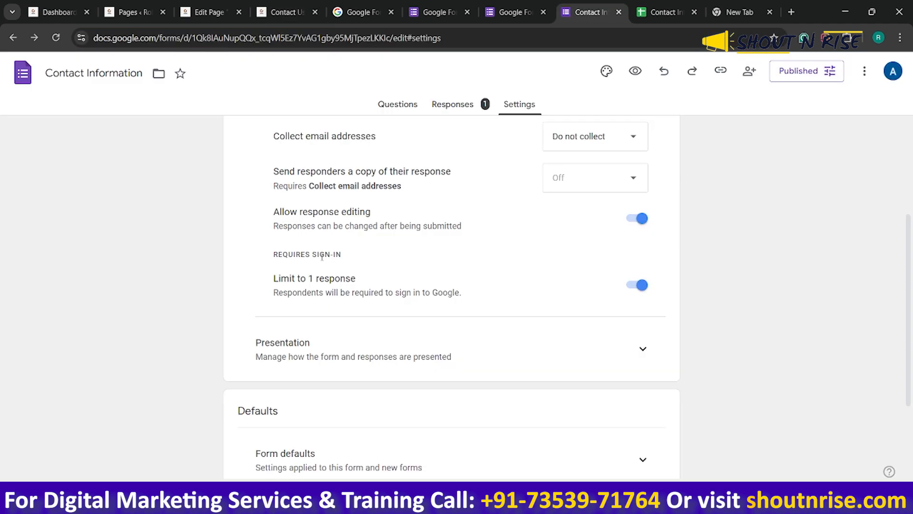
pyautogui.moveTo(274, 258); pyautogui.dragTo(356, 256)
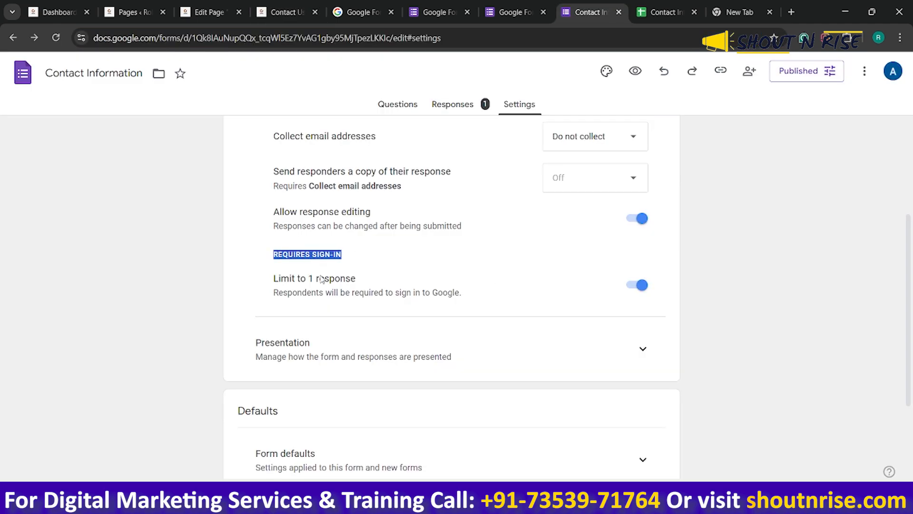
pyautogui.moveTo(279, 299); pyautogui.dragTo(467, 298)
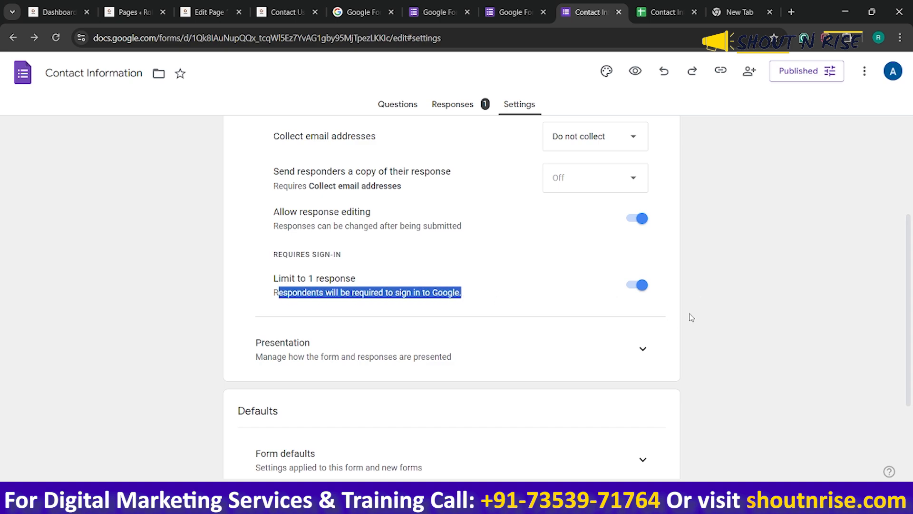
pyautogui.scroll(2, 691, 318)
# Open the published Contact Us page's address in a new incognito window
pyautogui.click(212, 6)
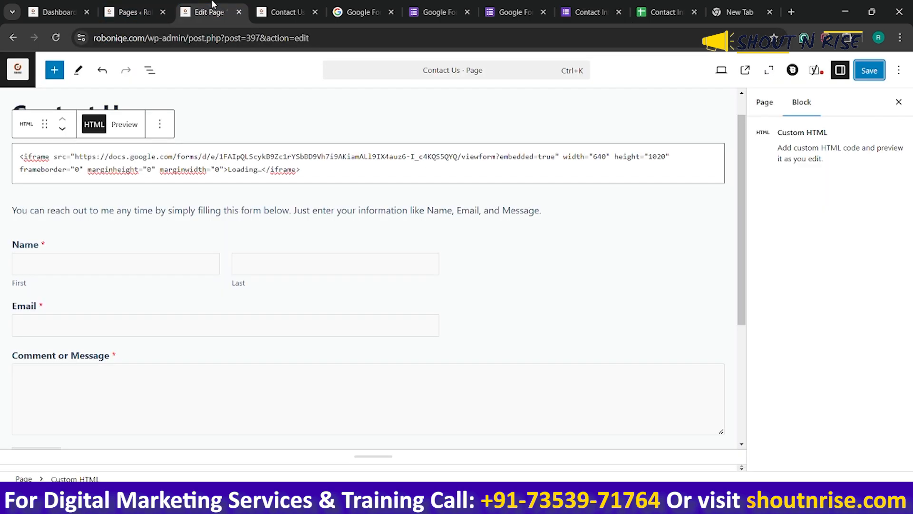
pyautogui.click(281, 5)
pyautogui.click(225, 39)
pyautogui.hotkey('ctrl', 'c')
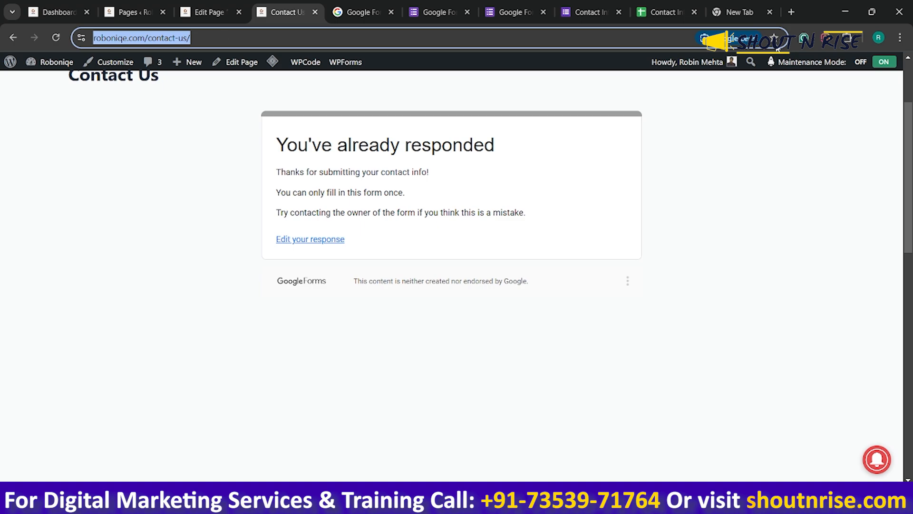
pyautogui.click(900, 37)
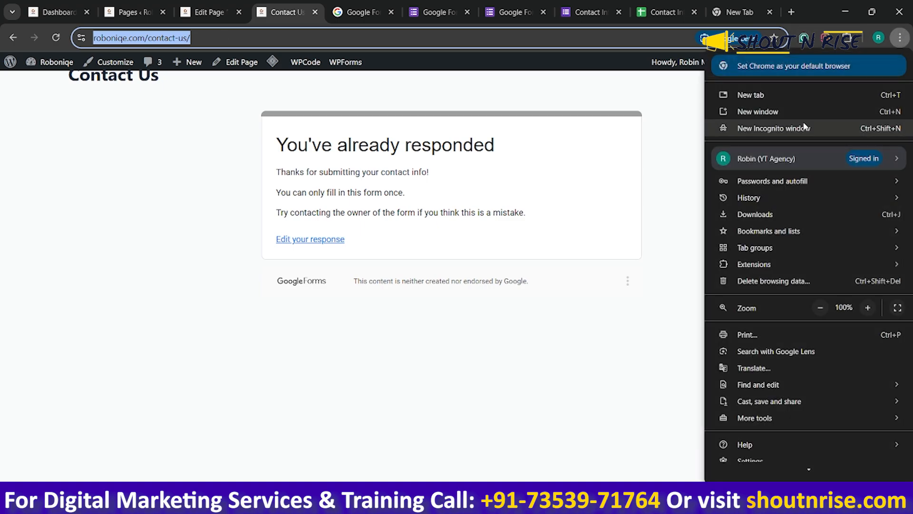
pyautogui.click(804, 125)
pyautogui.hotkey('ctrl', 'v')
pyautogui.press('Return')
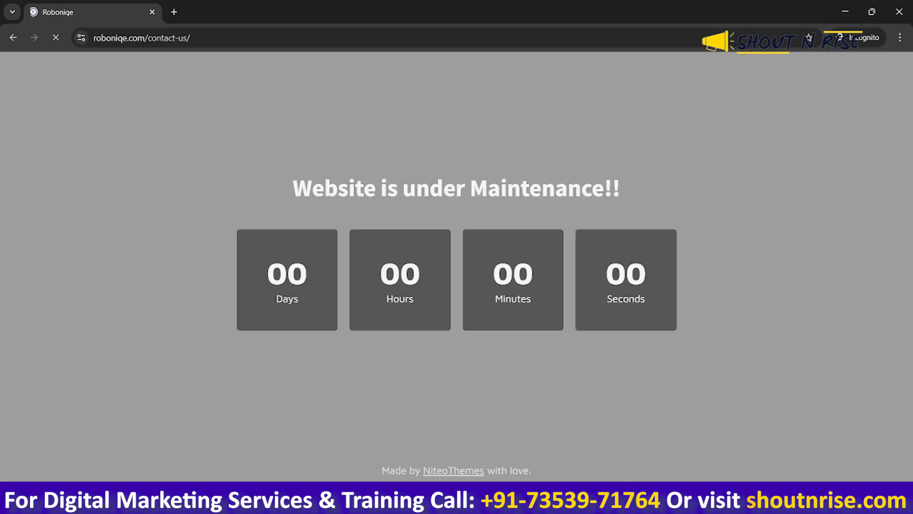
# Compare the embedded form's message on the signed-in Contact Us page with the incognito view of the page
pyautogui.moveTo(677, 504)
pyautogui.click(654, 454)
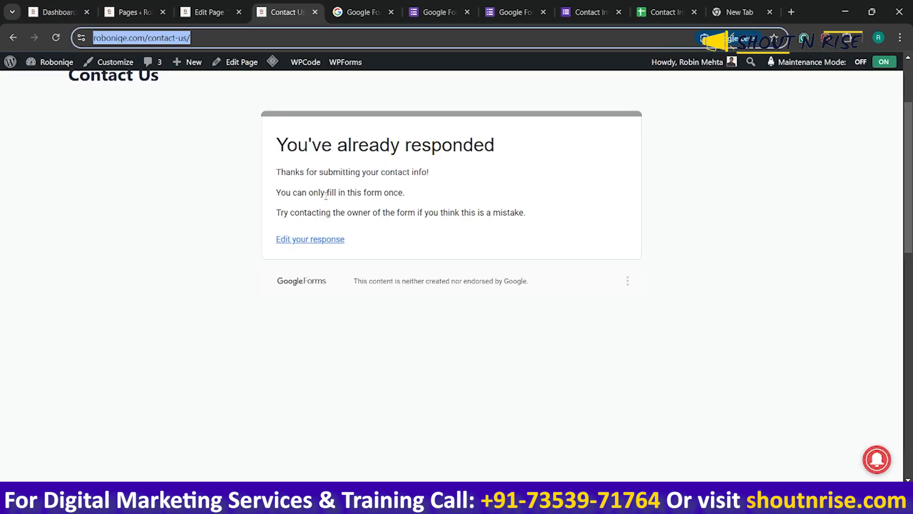
pyautogui.moveTo(307, 193); pyautogui.dragTo(415, 195)
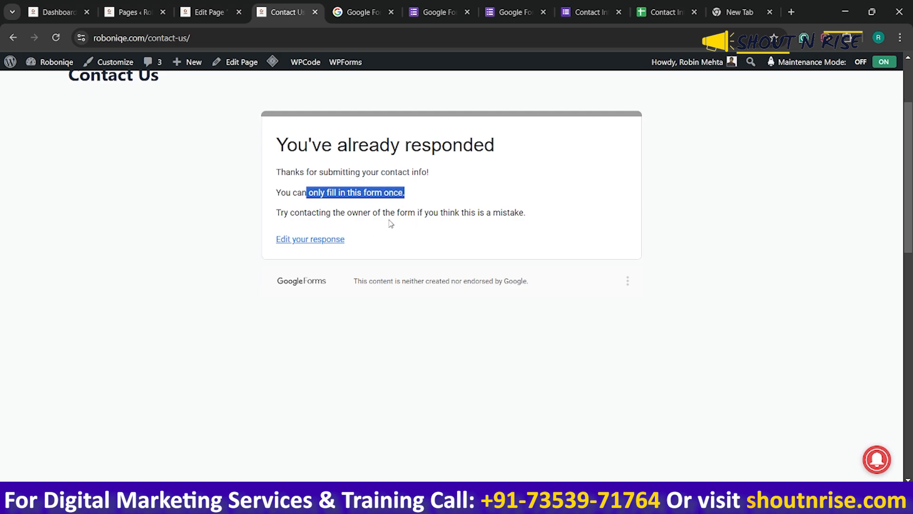
pyautogui.moveTo(672, 502)
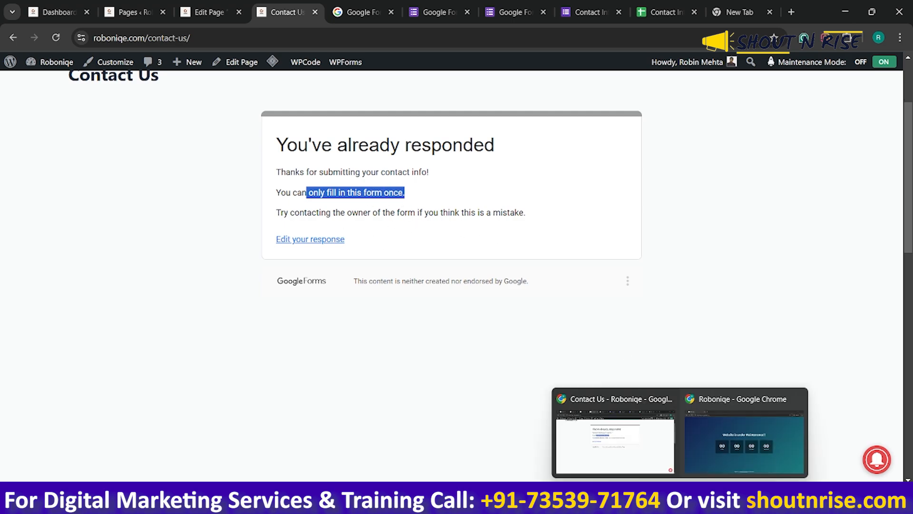
pyautogui.click(714, 432)
pyautogui.click(210, 40)
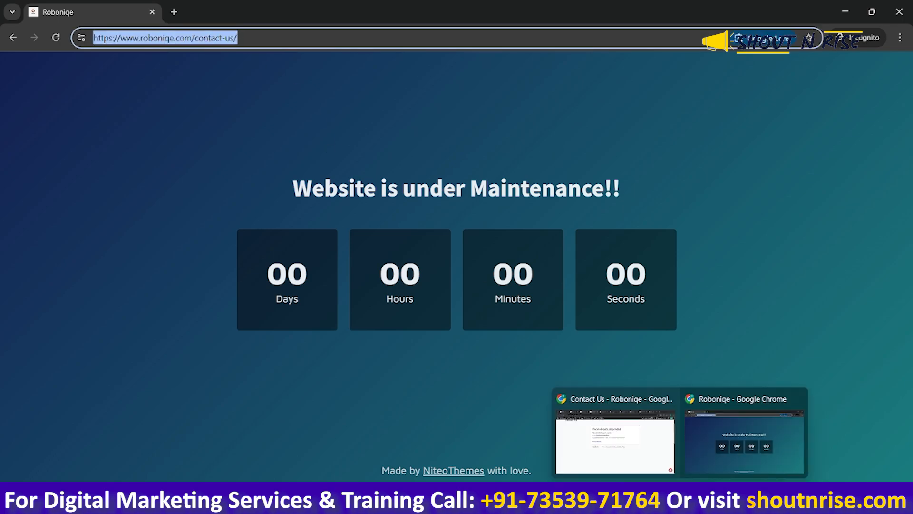
pyautogui.click(624, 438)
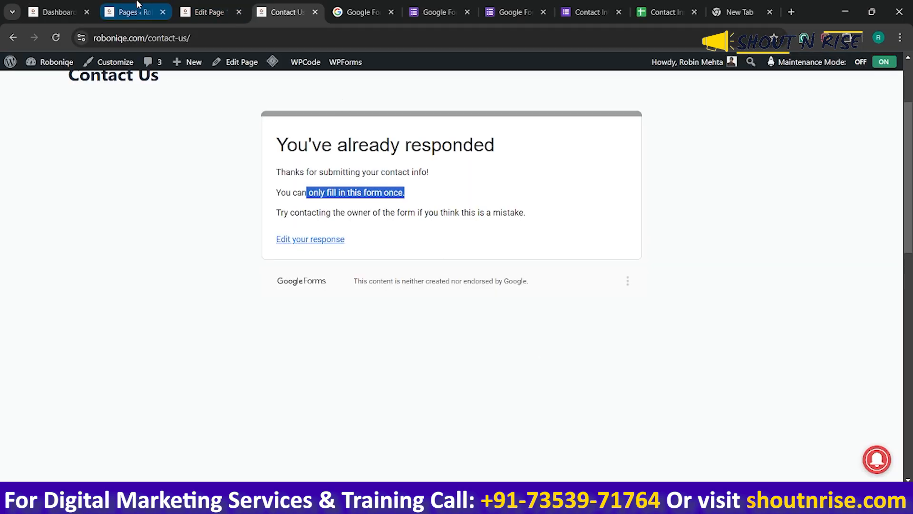
# Deactivate the CMP - Coming Soon & Maintenance Plugin in the WordPress site's installed plugins
pyautogui.click(57, 12)
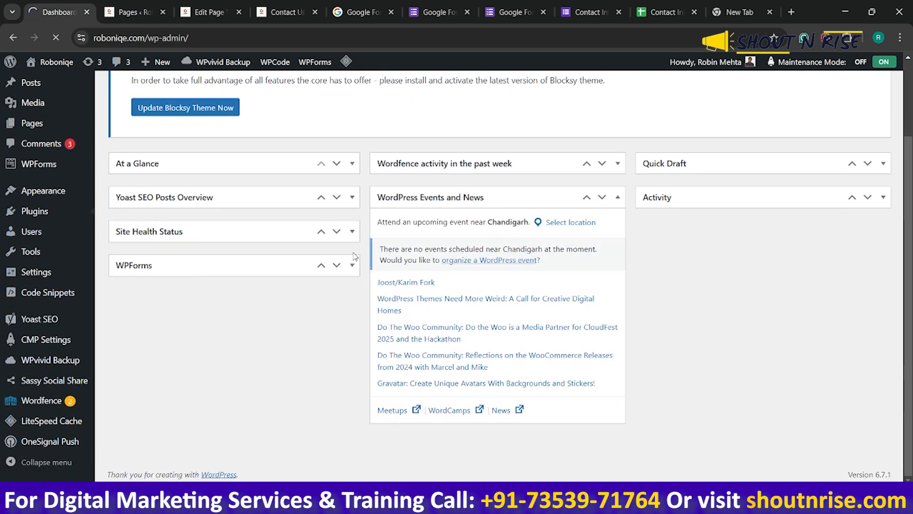
pyautogui.click(34, 211)
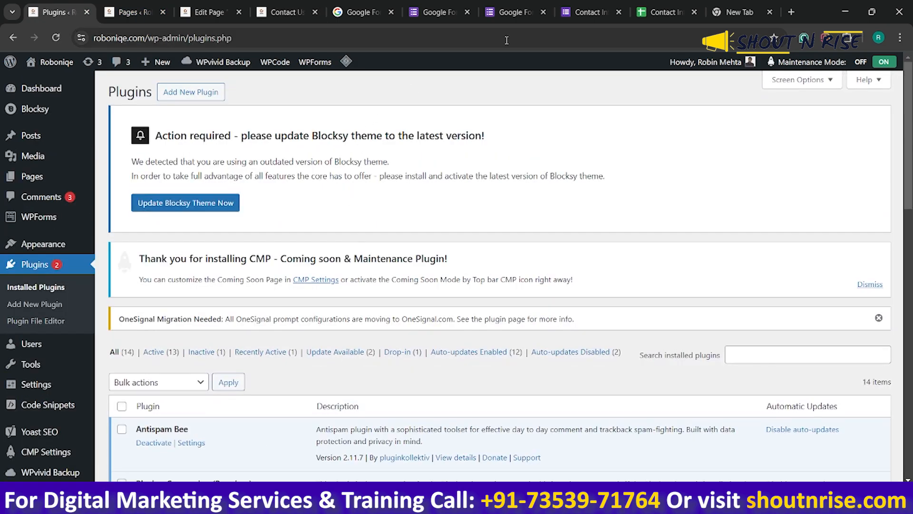
pyautogui.scroll(-5, 314, 355)
pyautogui.scroll(-4, 313, 353)
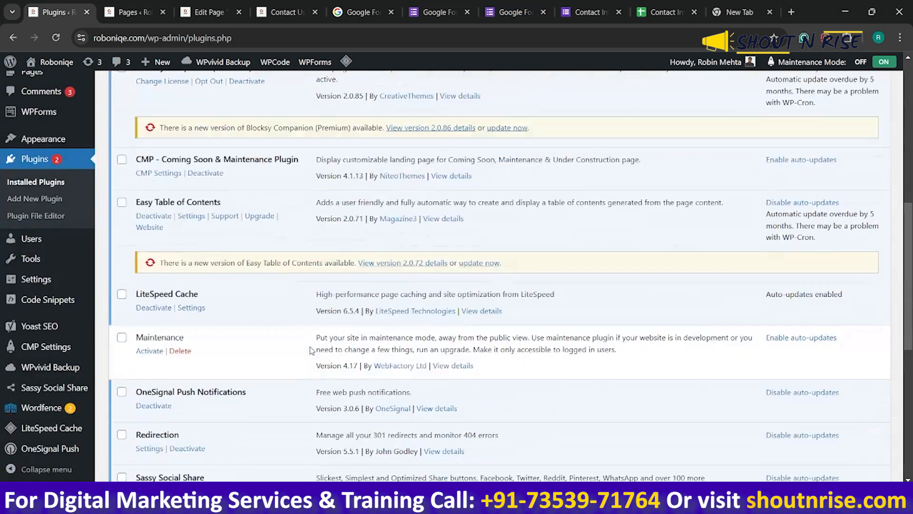
pyautogui.click(204, 173)
pyautogui.scroll(-3, 268, 326)
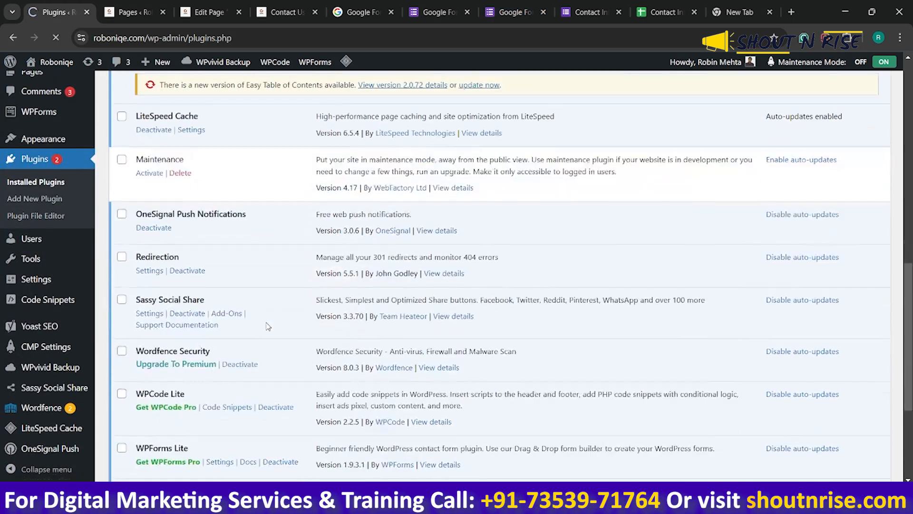
pyautogui.scroll(-3, 268, 326)
pyautogui.scroll(6, 267, 326)
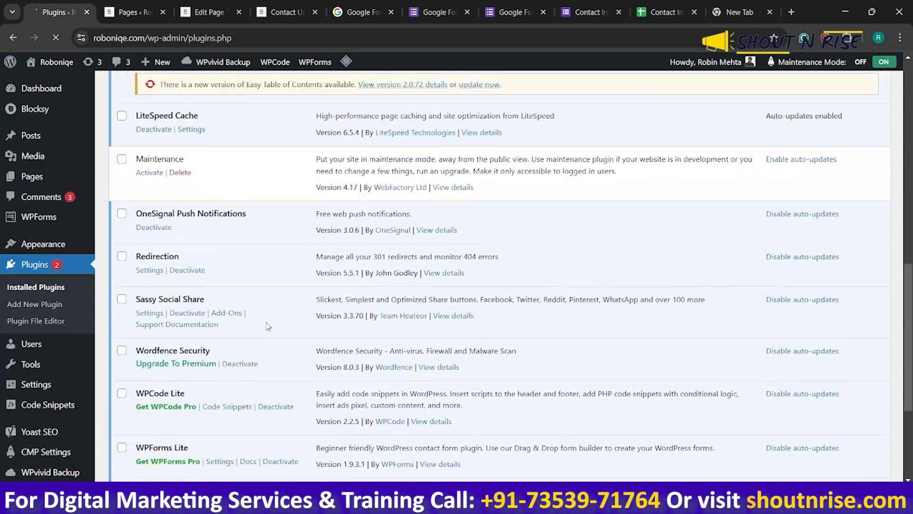
pyautogui.scroll(3, 268, 326)
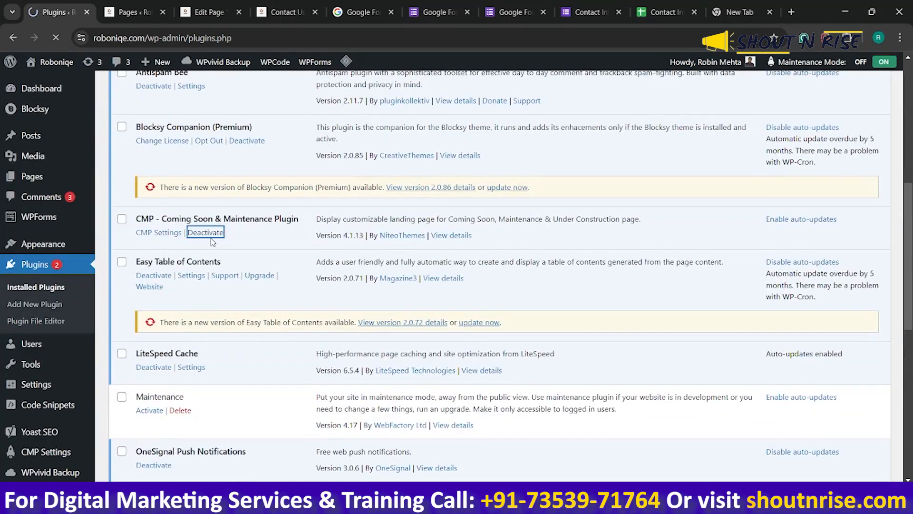
# Switch to the Contact Information form's settings and turn off the limit to 1 response
pyautogui.click(511, 12)
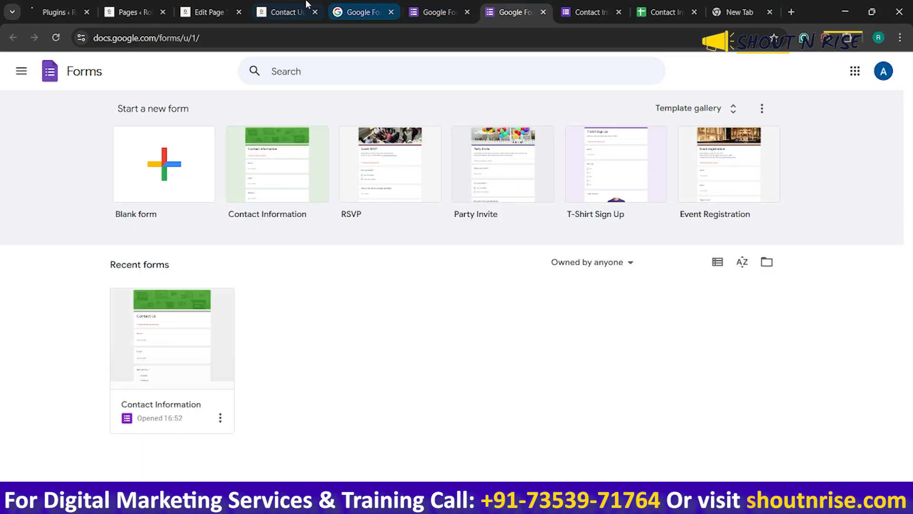
pyautogui.click(285, 12)
pyautogui.click(324, 213)
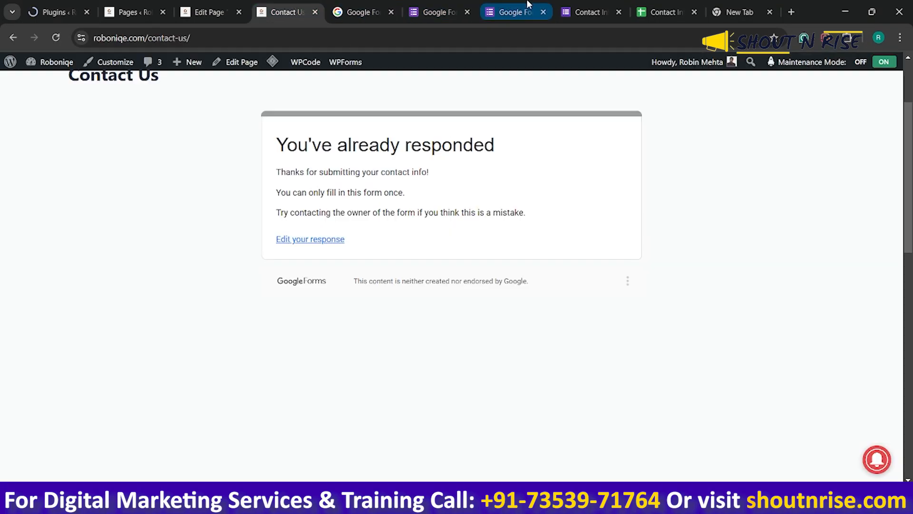
pyautogui.click(511, 12)
pyautogui.click(576, 12)
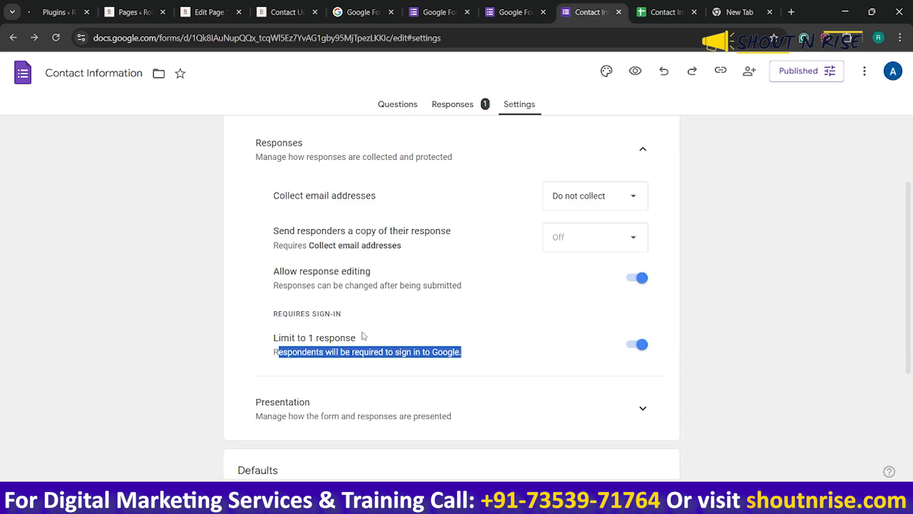
pyautogui.click(303, 340)
pyautogui.click(303, 339)
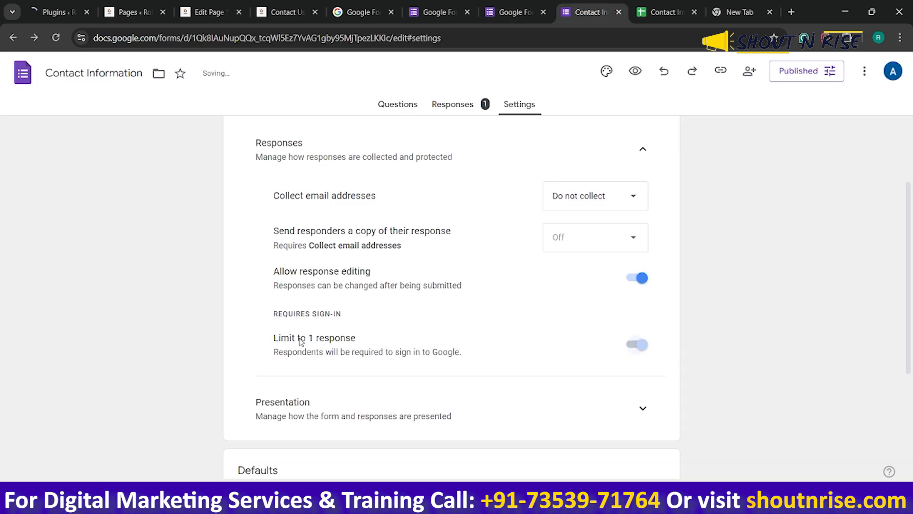
pyautogui.click(638, 345)
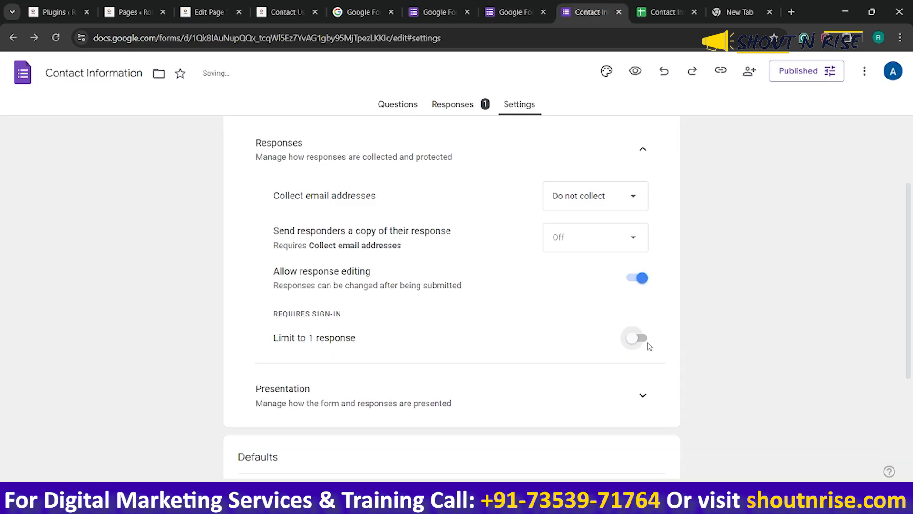
pyautogui.scroll(3, 738, 346)
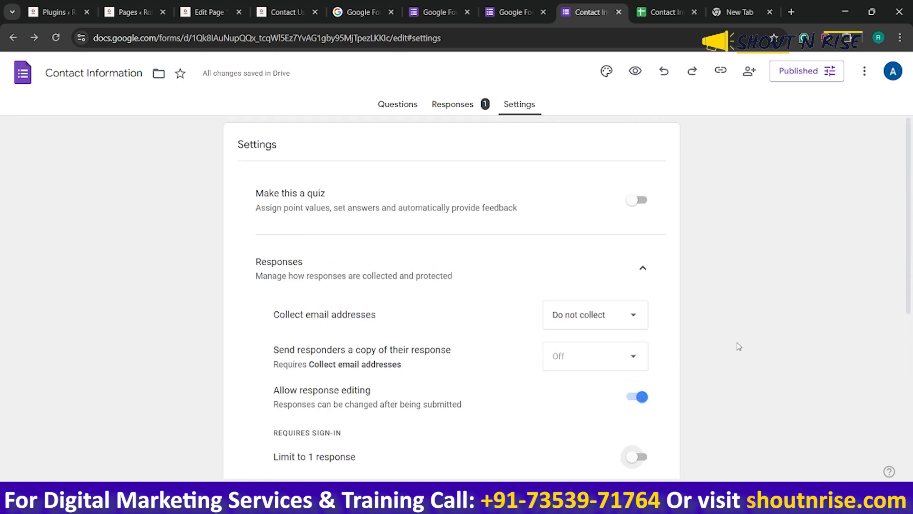
# Reload the published Contact Us page and check the embedded form's fields
pyautogui.click(283, 12)
pyautogui.click(281, 37)
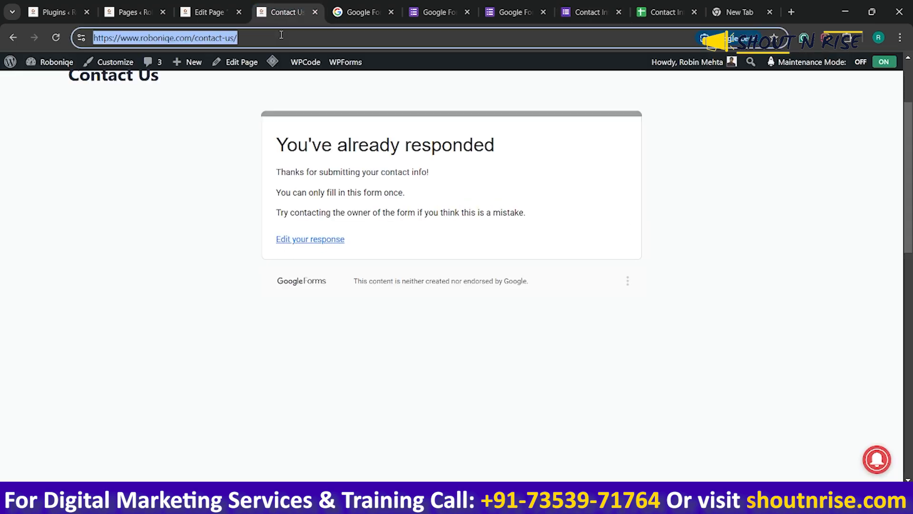
pyautogui.press('Return')
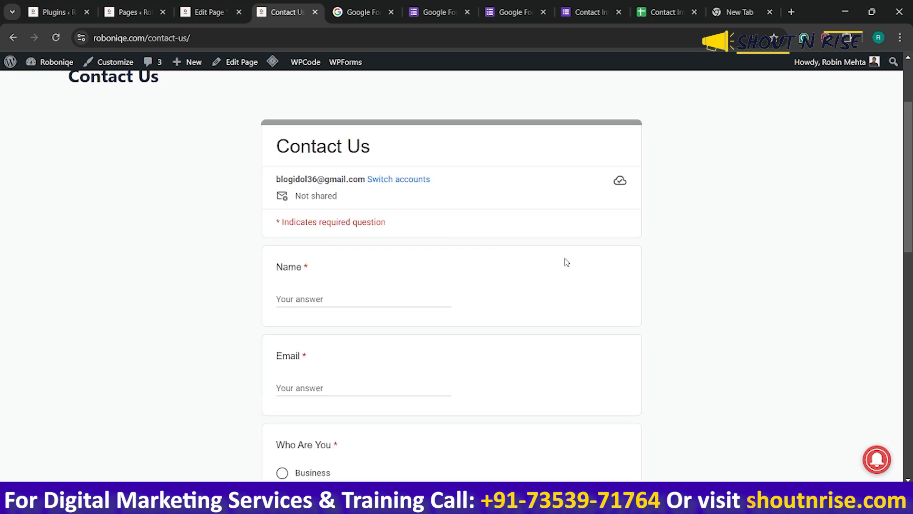
pyautogui.scroll(-3, 430, 281)
pyautogui.scroll(-3, 433, 280)
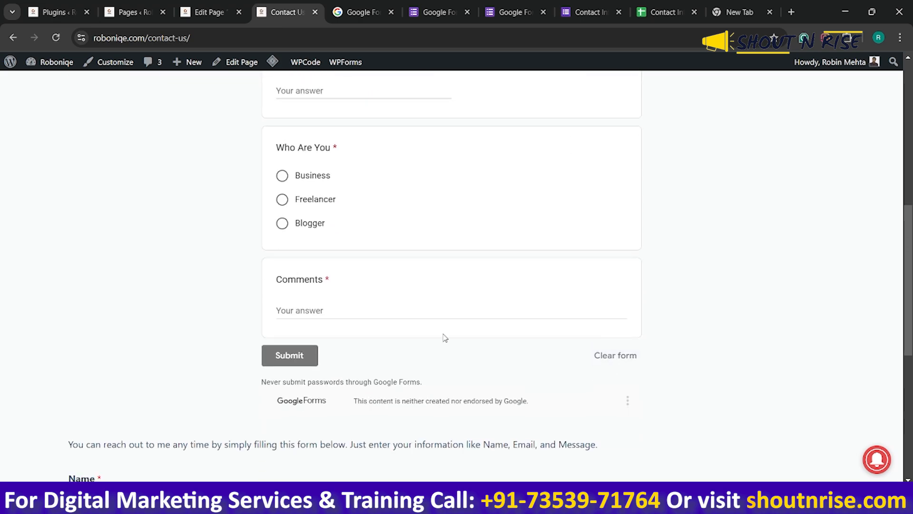
pyautogui.scroll(8, 444, 337)
pyautogui.scroll(-2, 377, 345)
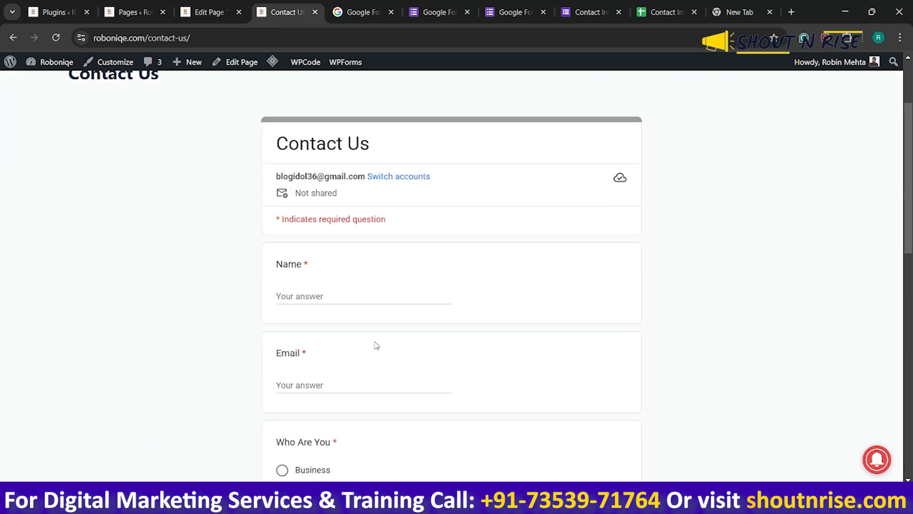
# Fill in the embedded form's name and email fields with test contact details and choose Freelancer for Who Are You
pyautogui.click(356, 292)
pyautogui.write('Rahul')
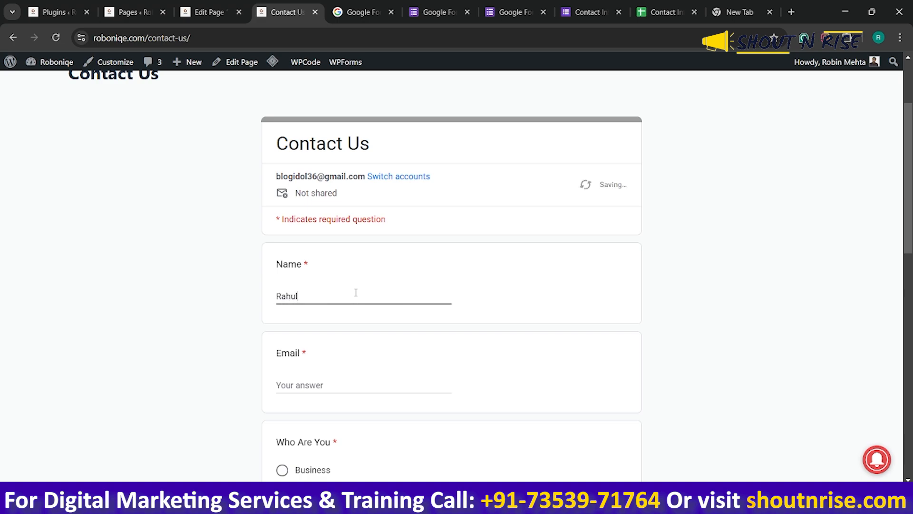
pyautogui.press('Tab')
pyautogui.scroll(-3, 356, 294)
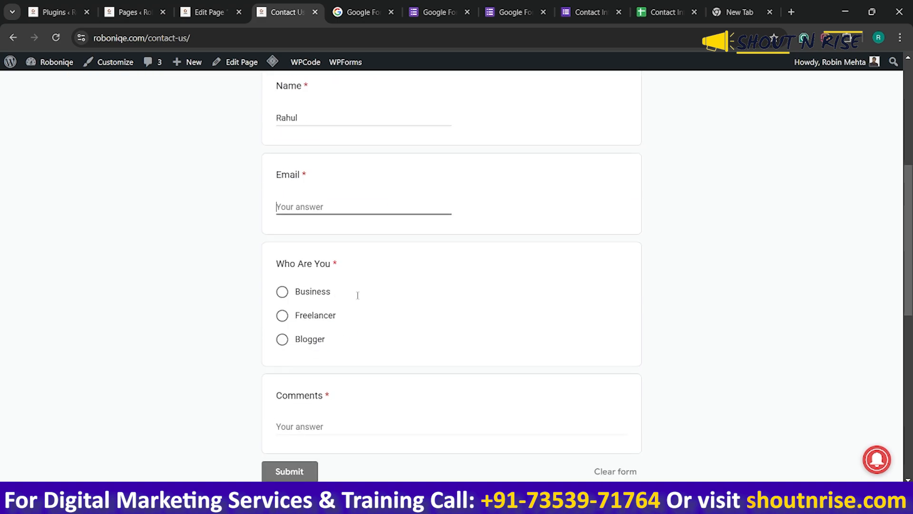
pyautogui.write('r')
pyautogui.press('BackSpace')
pyautogui.click(314, 315)
# Enter the comment "I want to get in touch with you." and submit the embedded form
pyautogui.scroll(-3, 333, 314)
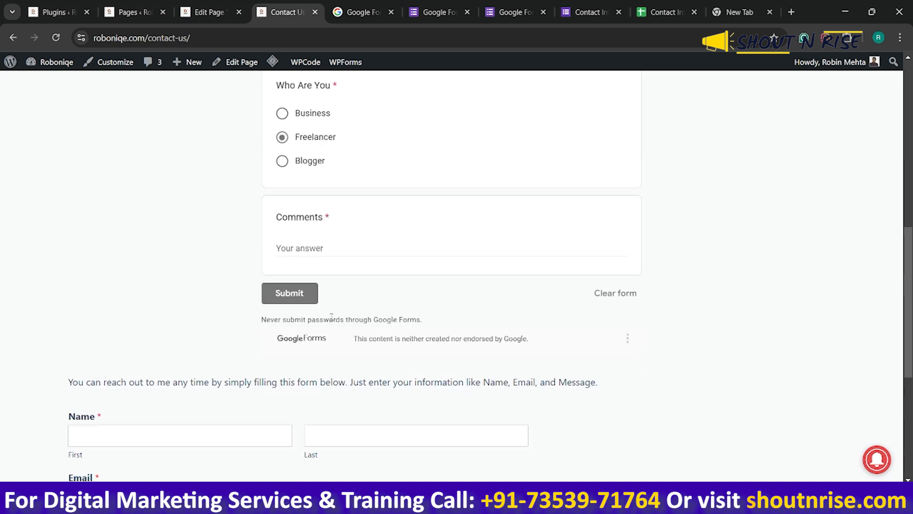
pyautogui.click(364, 252)
pyautogui.write('I want to get intouch with you.')
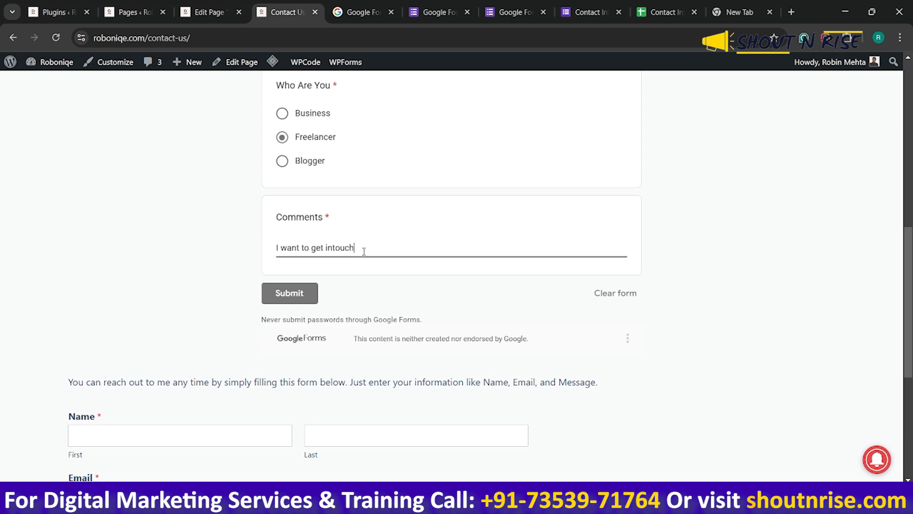
pyautogui.click(292, 294)
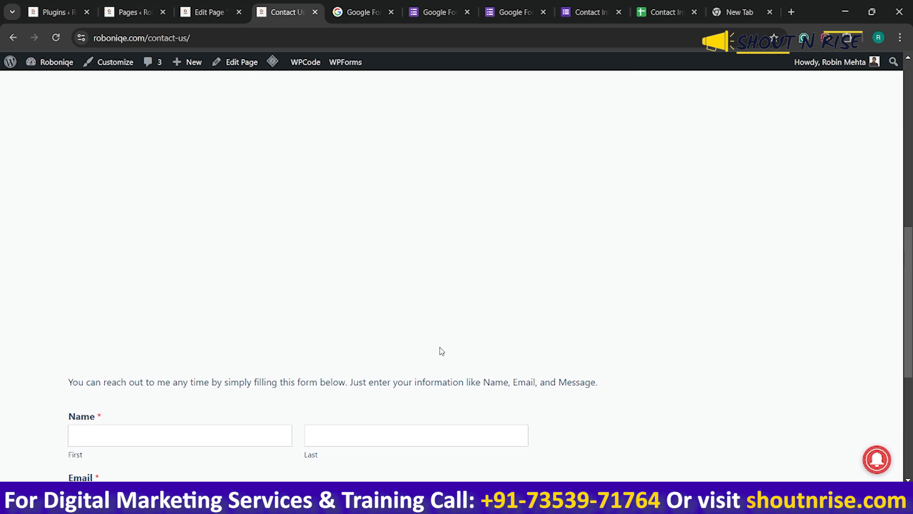
pyautogui.scroll(10, 441, 351)
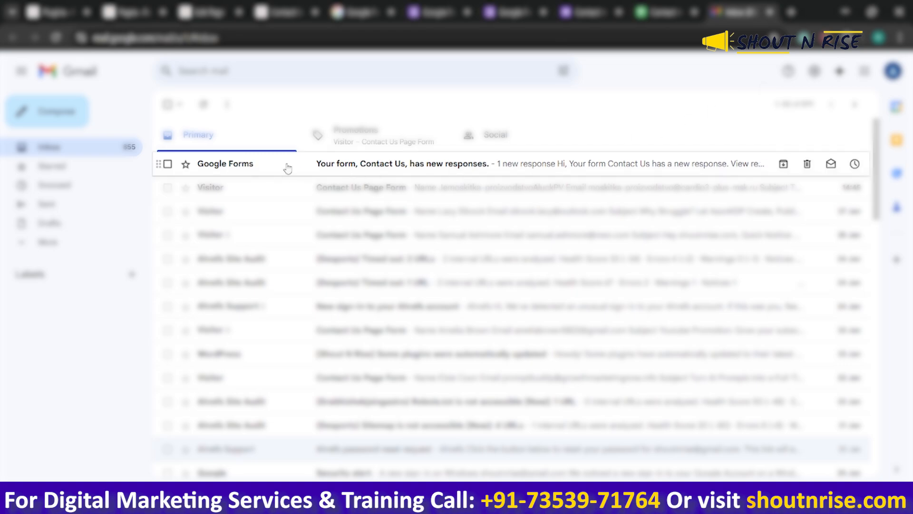
# Open the Google Forms new-response notification in the Gmail inbox and read through it
pyautogui.click(349, 165)
pyautogui.scroll(-3, 444, 261)
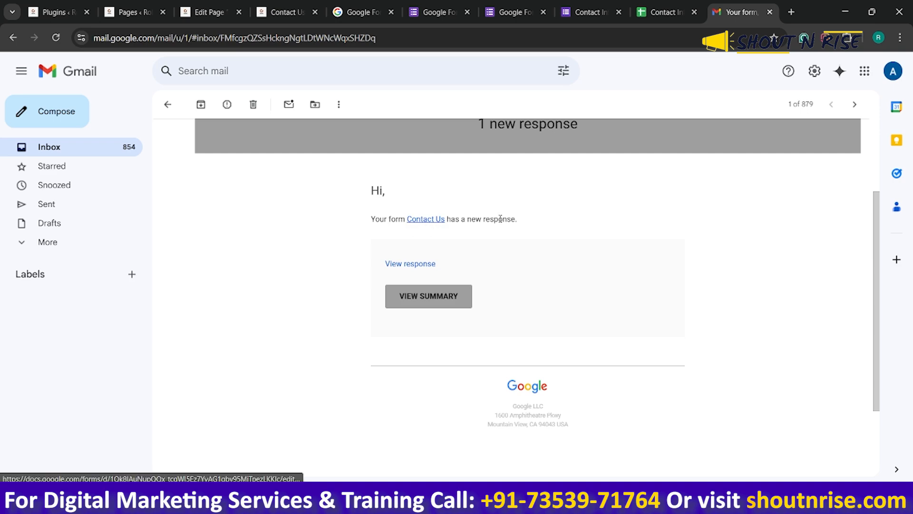
pyautogui.scroll(3, 452, 265)
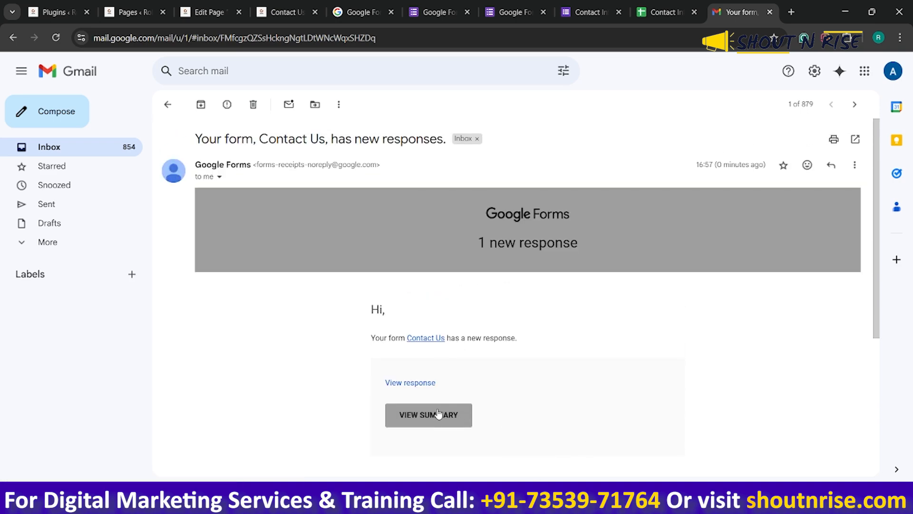